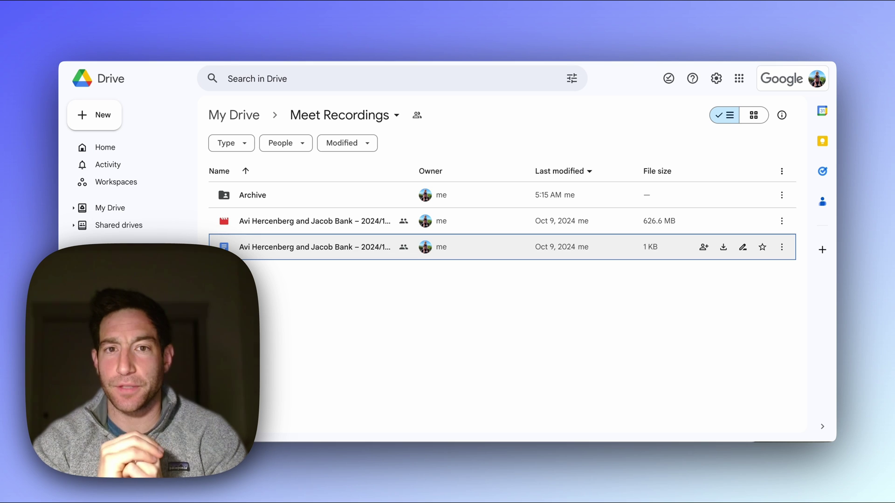
Review the [TEMPLATE] Meeting Notes document in Google Docs
left_click(388, 29)
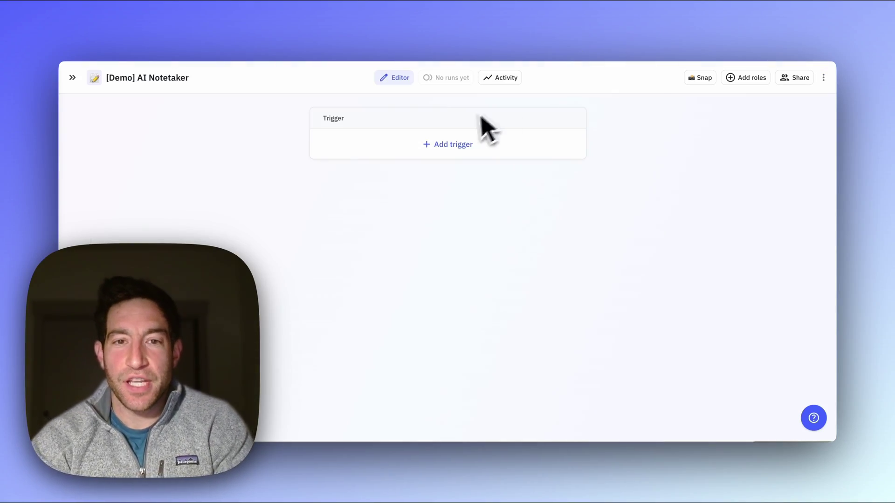
Set a Google Drive 'File added to folder' trigger watching the Meet Recordings folder
left_click(445, 145)
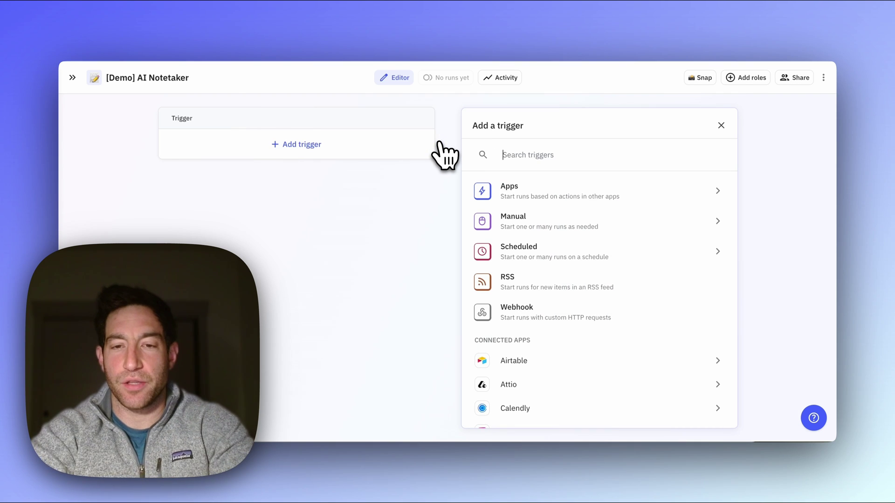
type("file add")
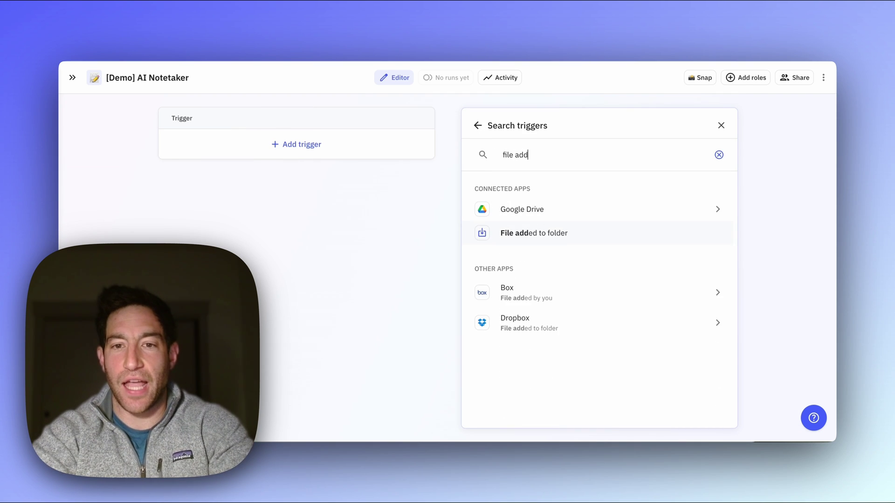
key("Return")
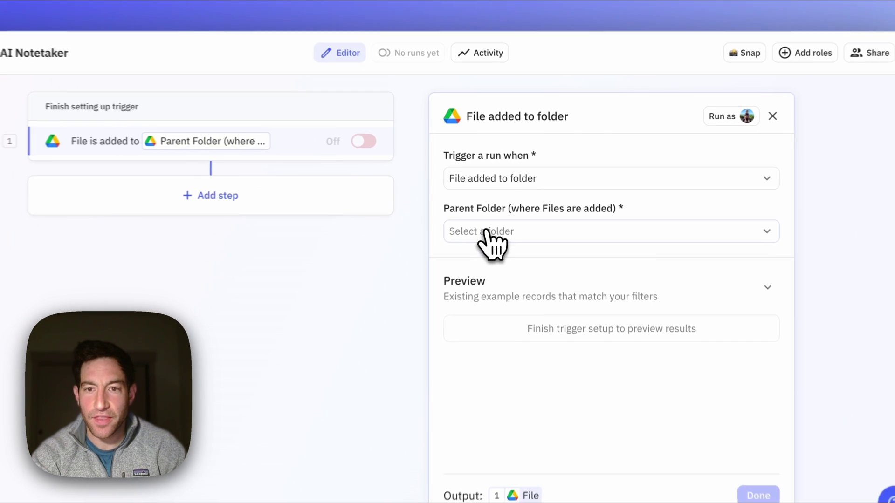
left_click(501, 212)
type("mee")
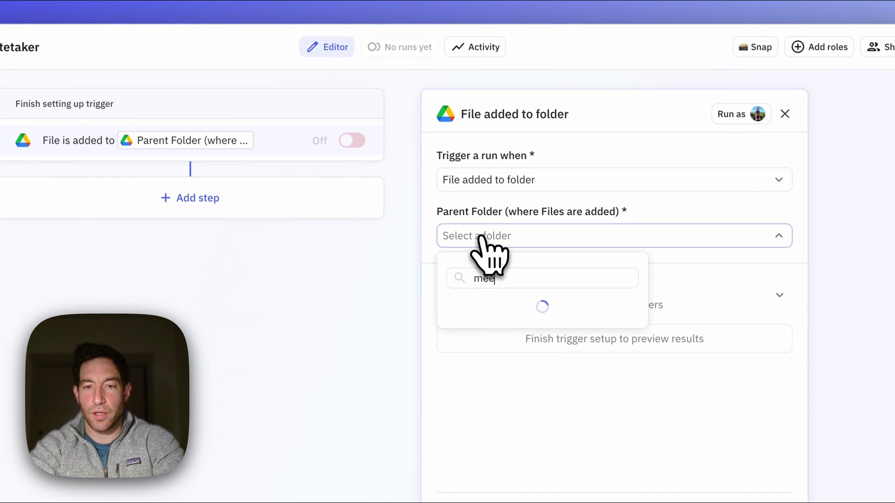
type("t record")
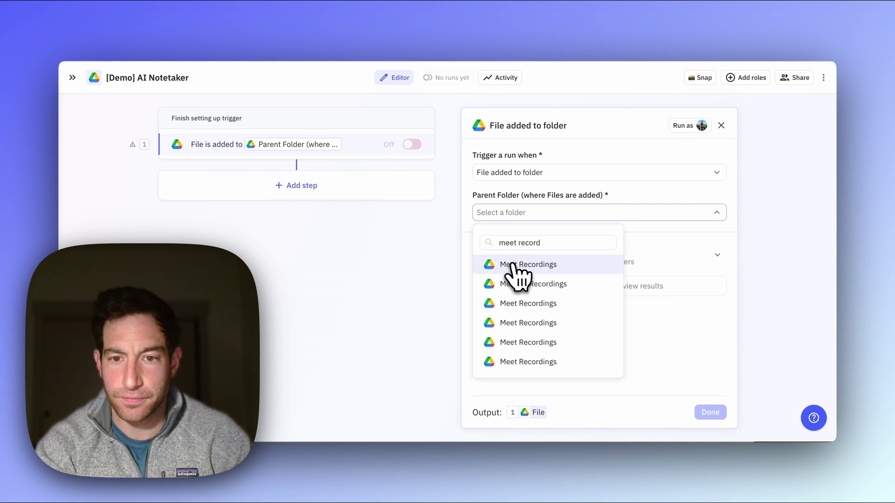
left_click(506, 263)
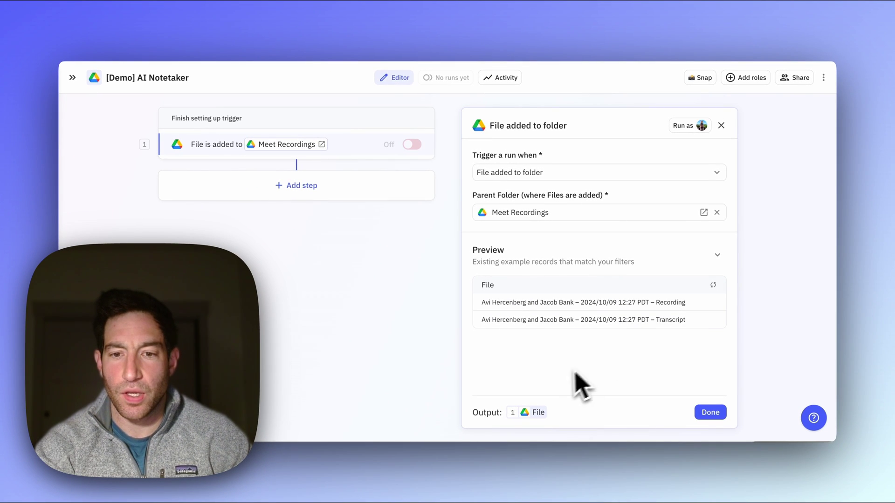
mouse_move(534, 414)
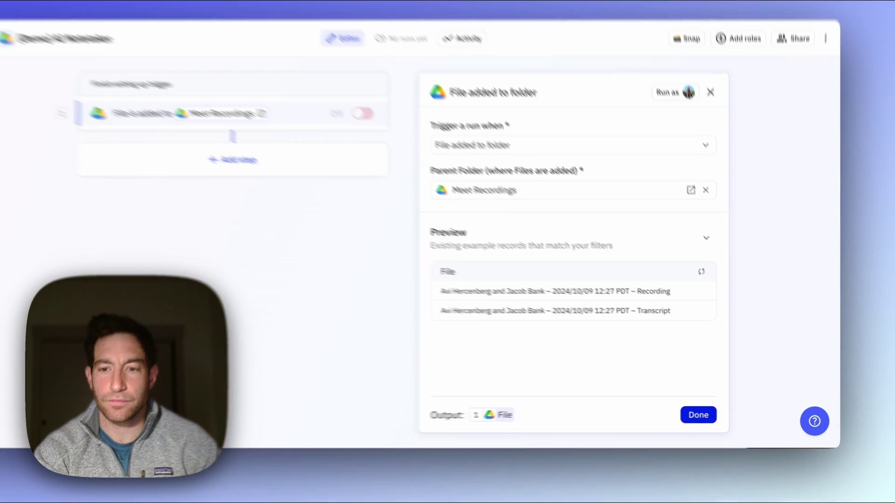
Finish the trigger and add a Paths branching step after it
left_click(698, 415)
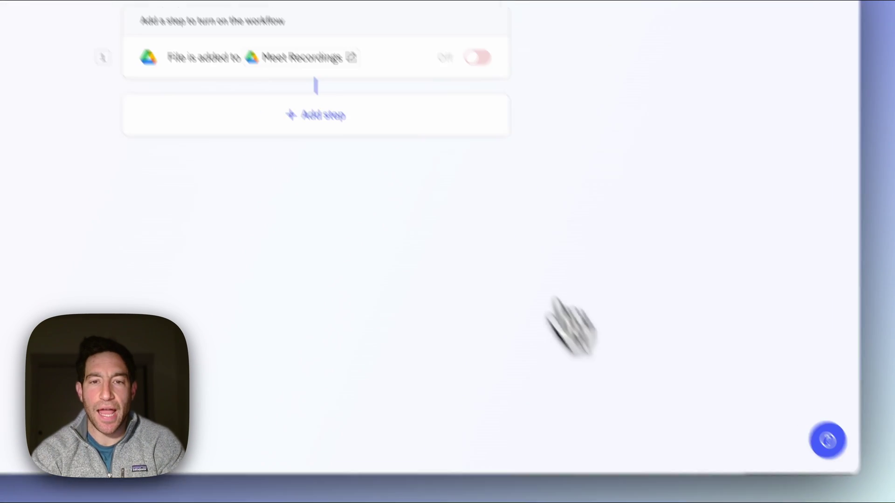
left_click(319, 115)
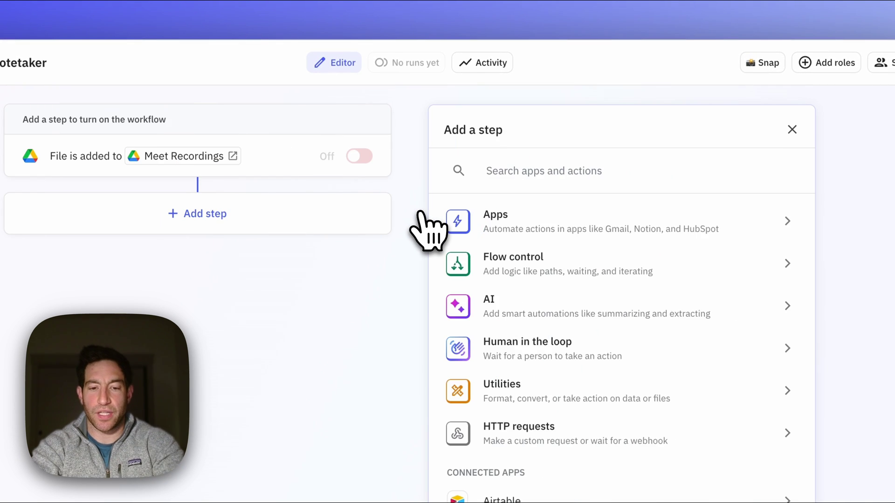
type("pqth")
key("BackSpace")
key("BackSpace")
key("BackSpace")
type("ath")
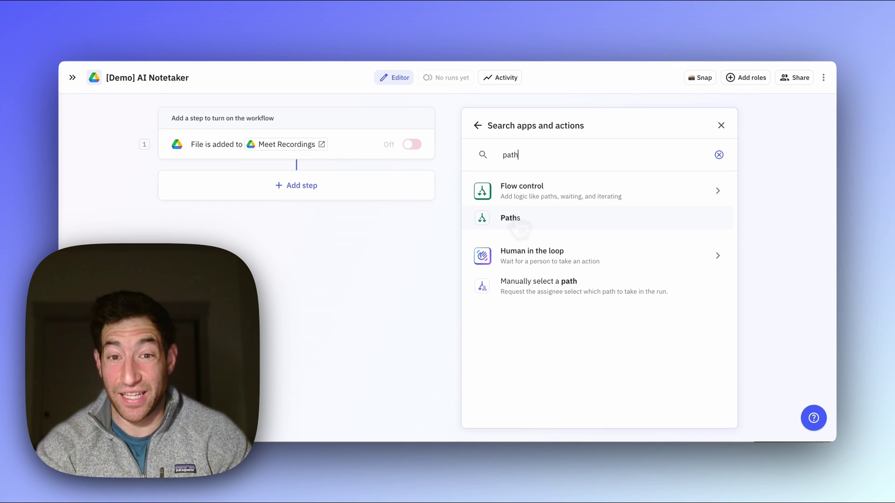
key("Return")
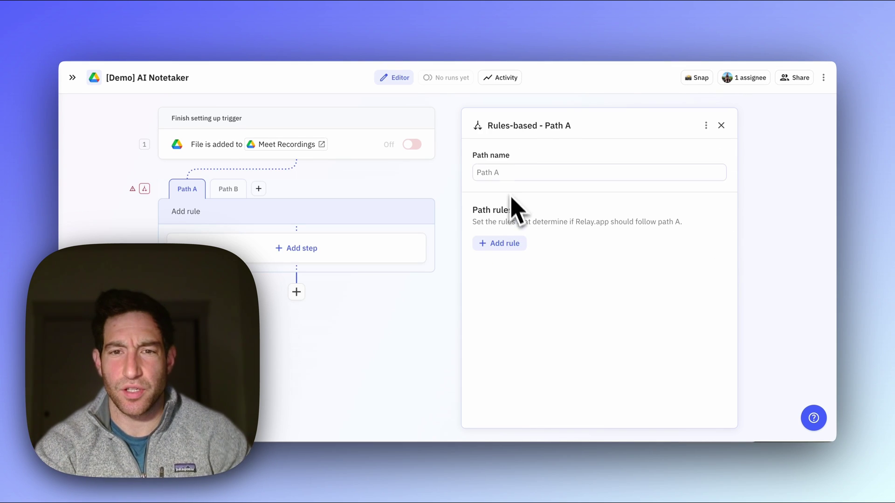
Name Path A 'Transcript' with the rule: file Title contains 'Transcript'
left_click(503, 174)
type("Transcript")
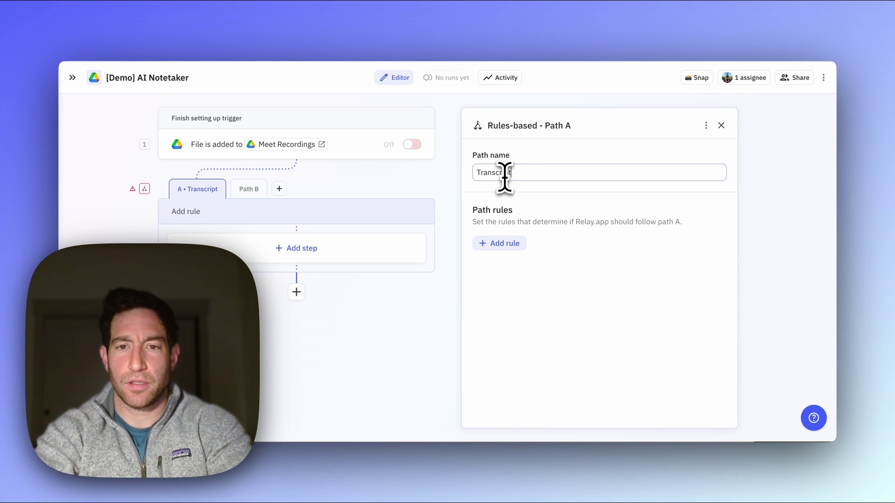
left_click(506, 244)
left_click(516, 297)
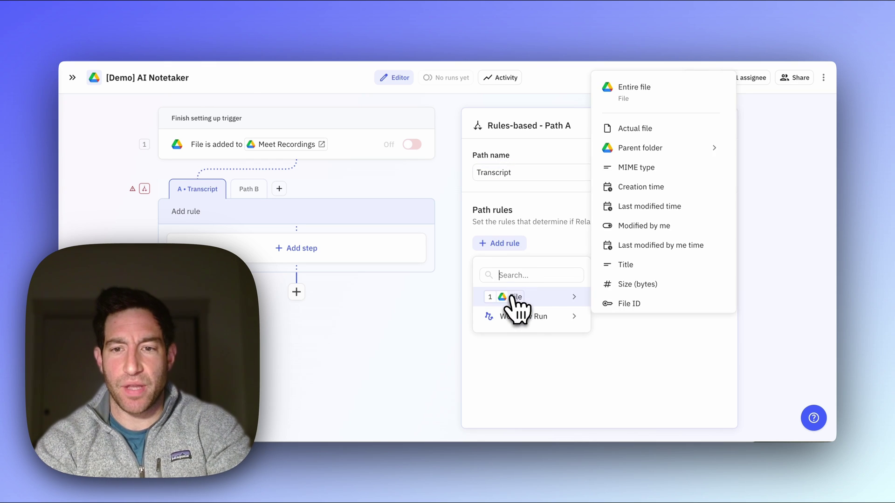
left_click(620, 265)
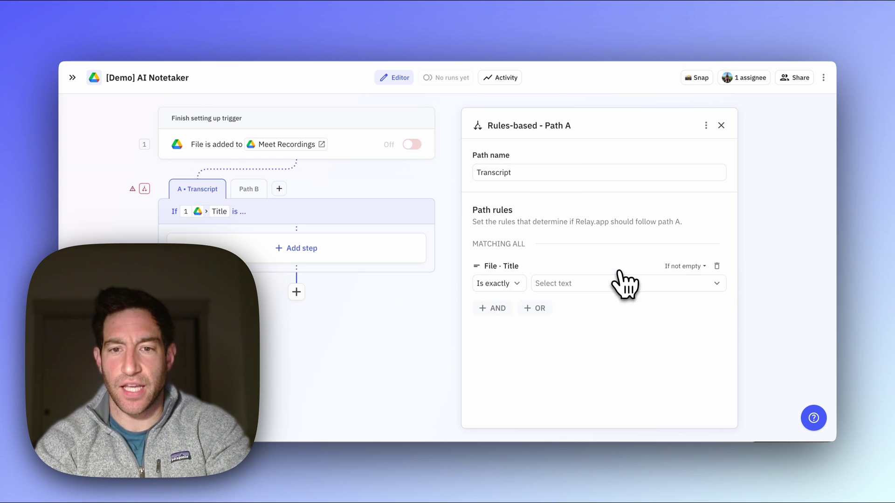
left_click(514, 285)
left_click(513, 309)
left_click(543, 284)
type("Tr")
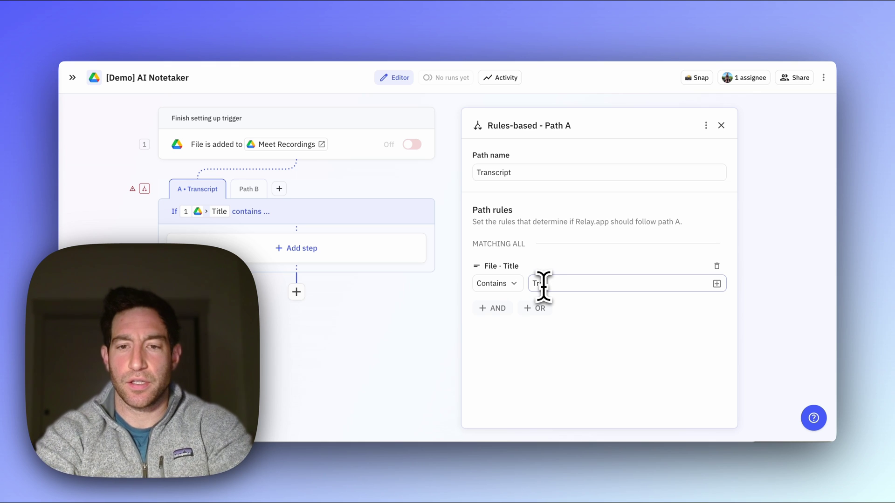
type("asscript")
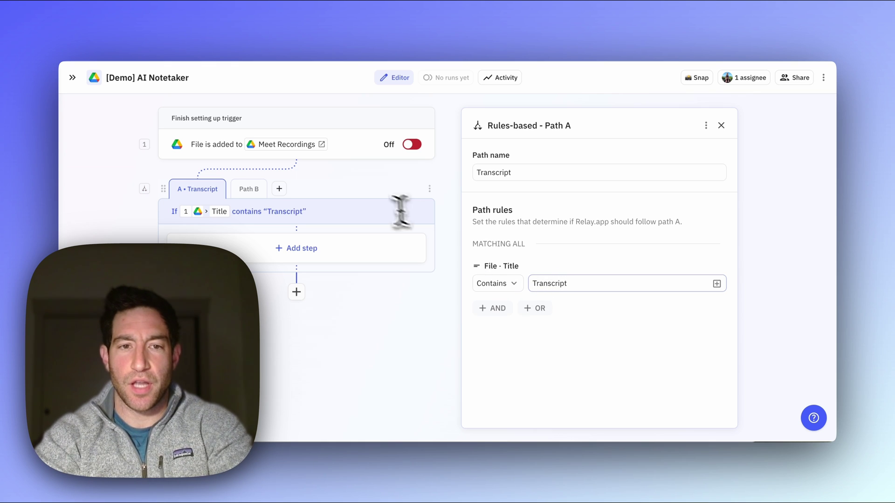
Name Path B 'Raw Recording' and give it an End the run step
left_click(252, 190)
left_click(505, 171)
type("Raw")
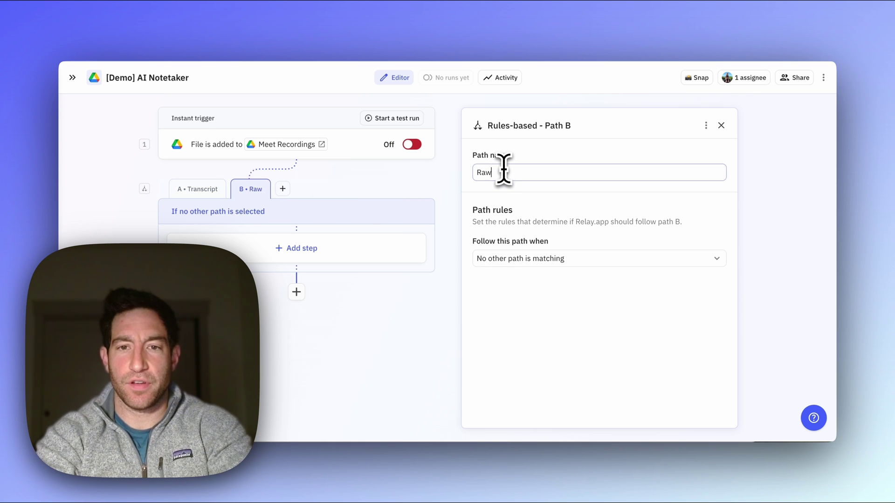
type(" Recording")
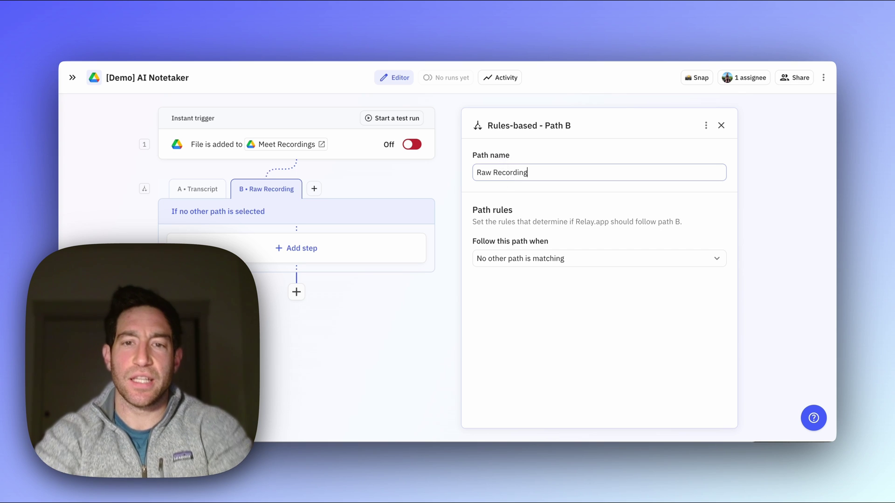
left_click(299, 248)
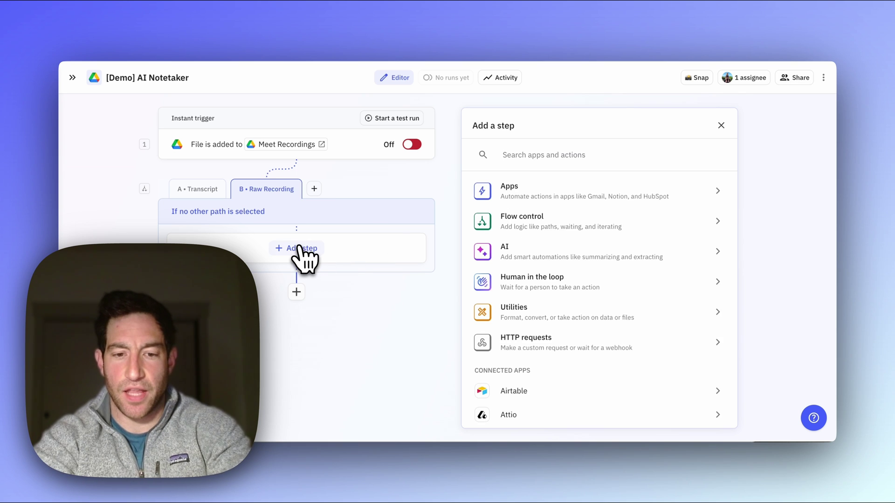
type("end")
left_click(516, 217)
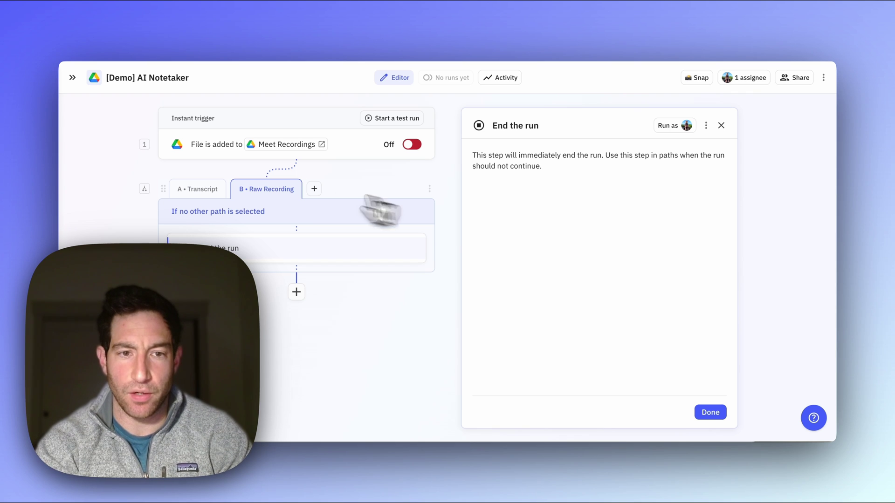
left_click(193, 190)
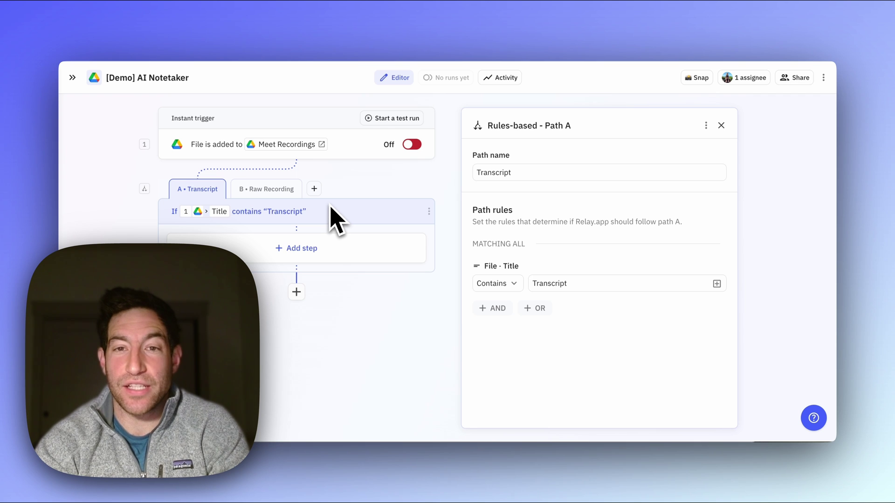
Add an AI custom prompt step, Prompt GPT-4o-mini, to the Transcript path
left_click(407, 24)
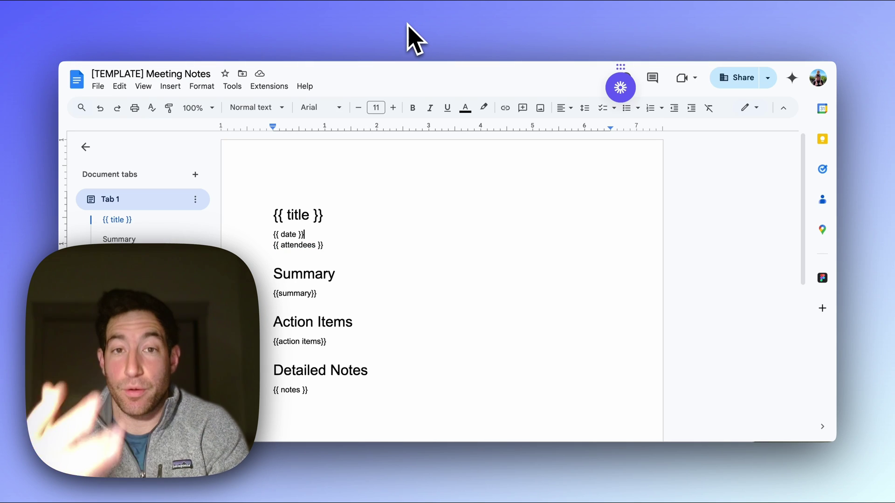
left_click(683, 27)
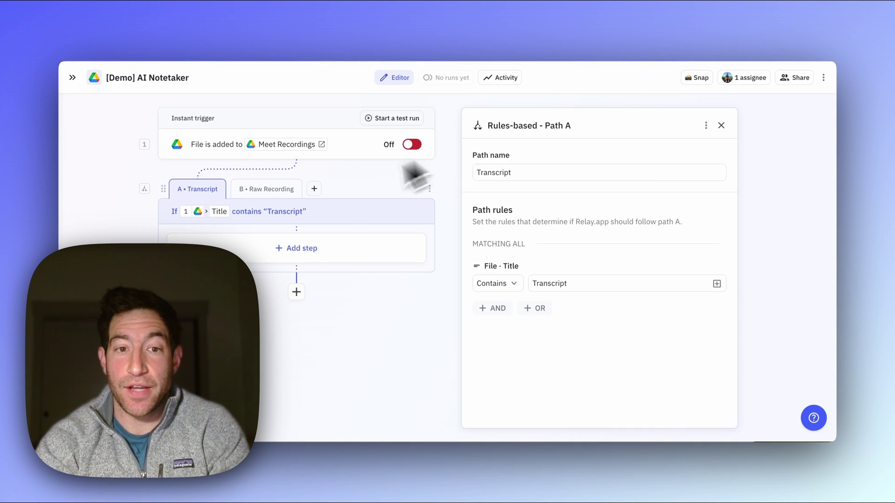
left_click(297, 249)
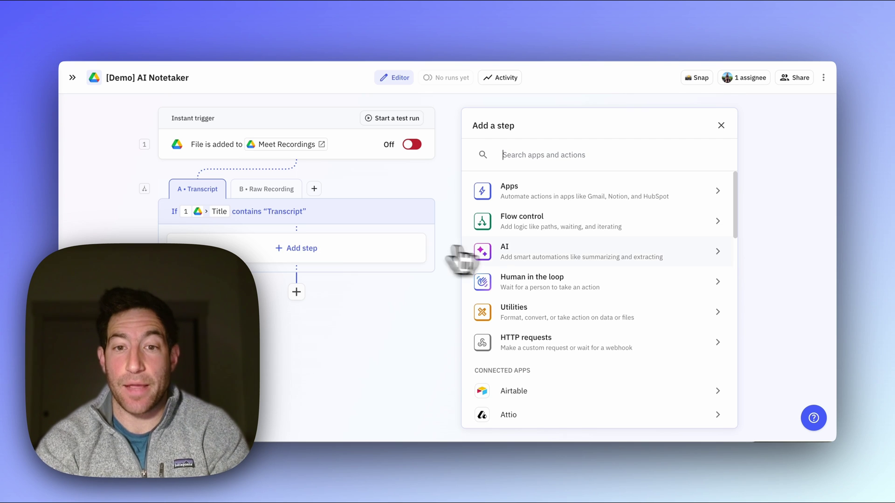
left_click(522, 253)
left_click(521, 216)
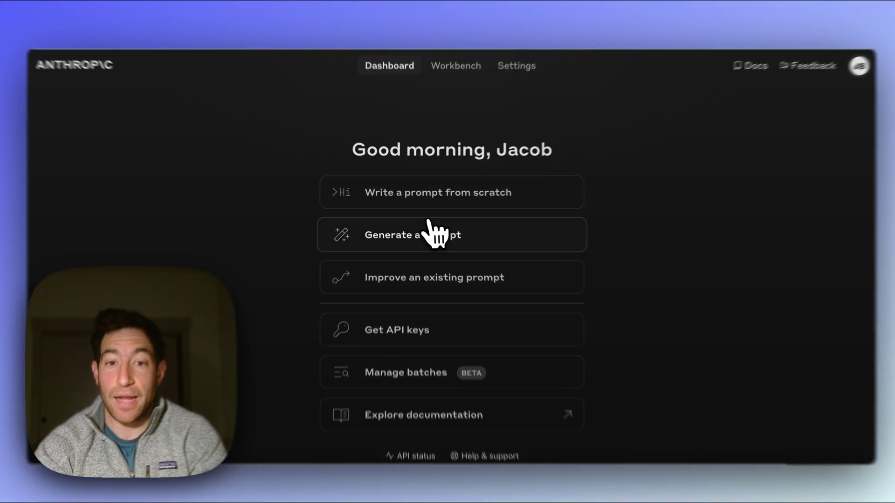
Start a prompt request 'Given a complete transcript…' and paste in the meeting notes template
left_click(434, 231)
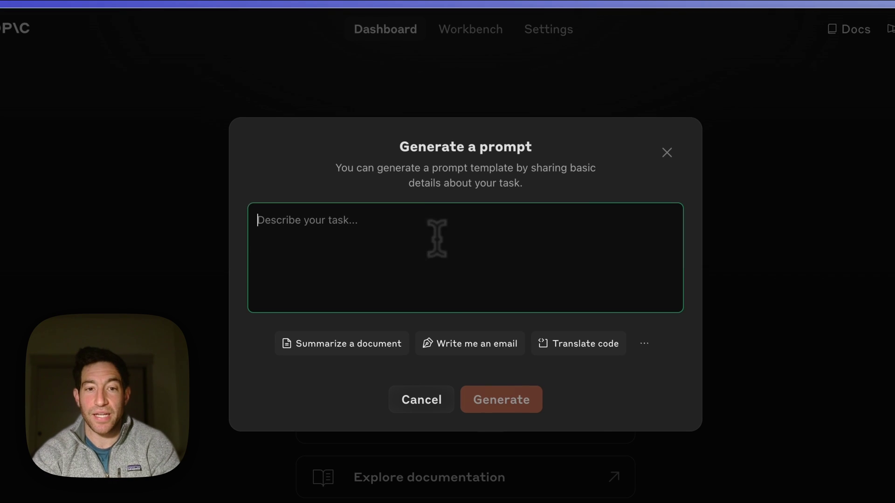
type("Given a s")
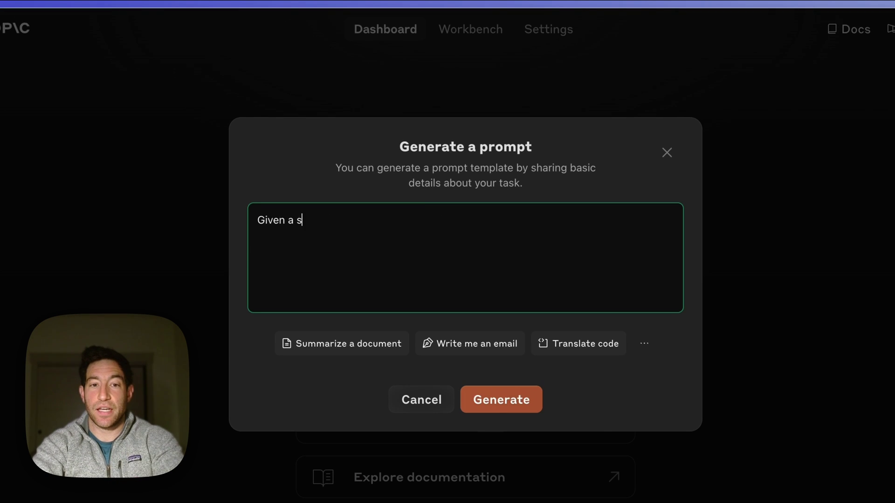
key("BackSpace")
type("complete t")
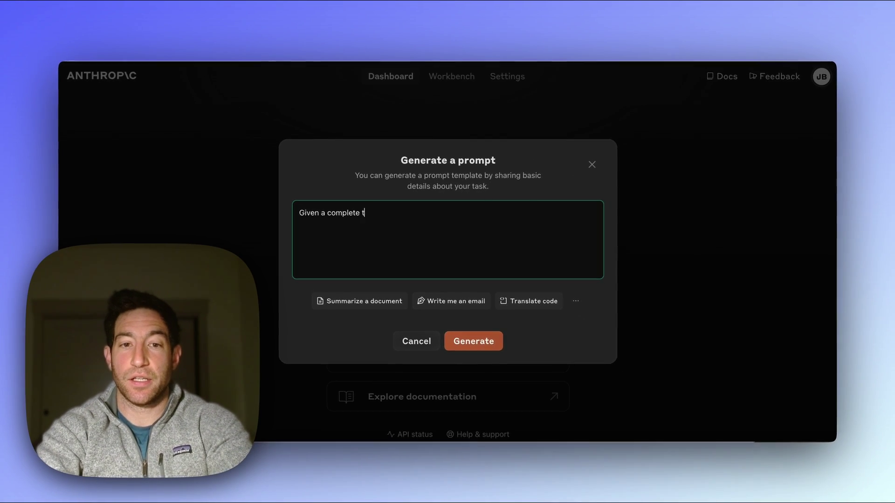
type("ransc")
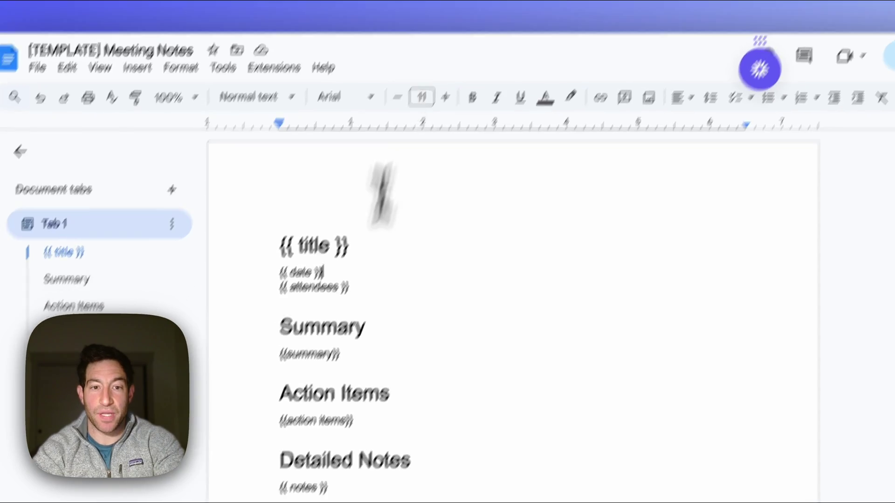
left_click_drag(355, 415, 303, 180)
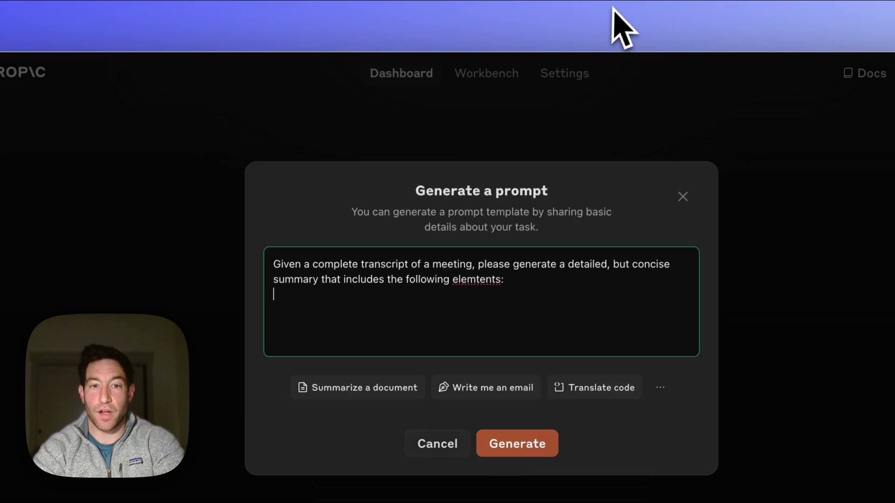
type("{{ title }} {{ date }} {{ attendees }} Summary {{summary}} Action Items {{action items}} Detailed Notes {{ notes }}")
Delete the Summary and Action Items heading lines from the pasted template
scroll(350, 295, "up", 3)
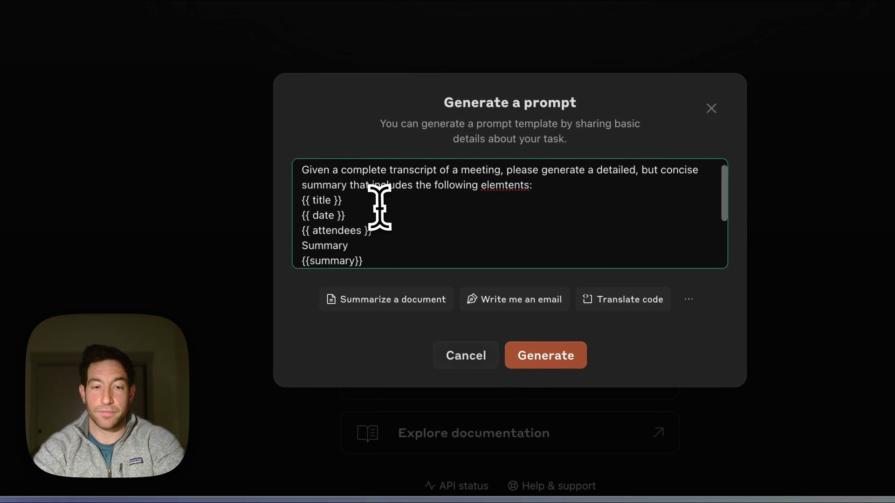
left_click_drag(358, 251, 286, 256)
key("BackSpace")
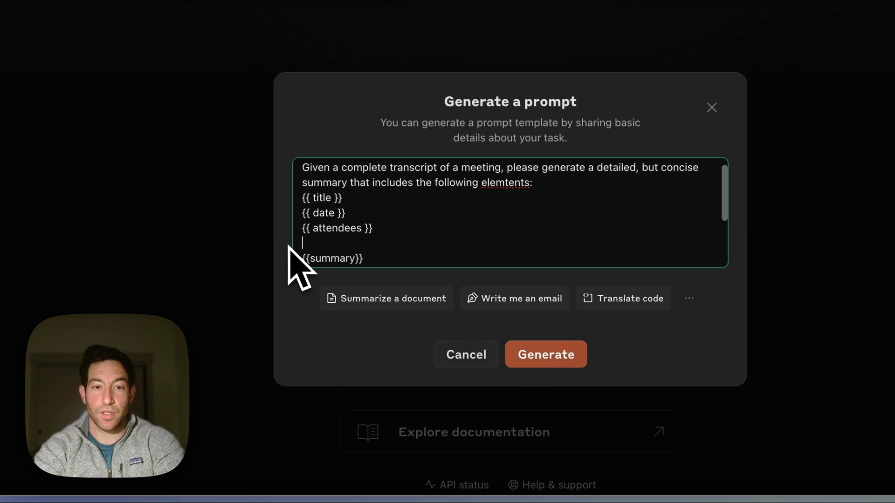
left_click_drag(367, 260, 273, 268)
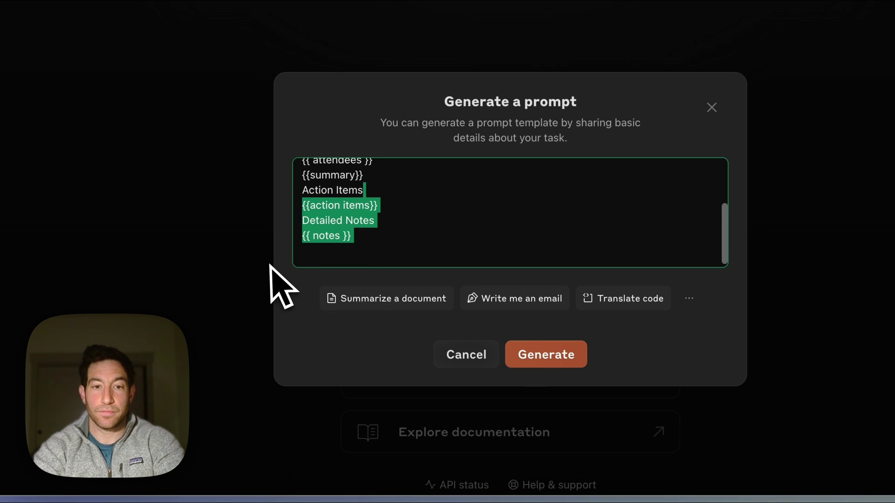
double_click(325, 190)
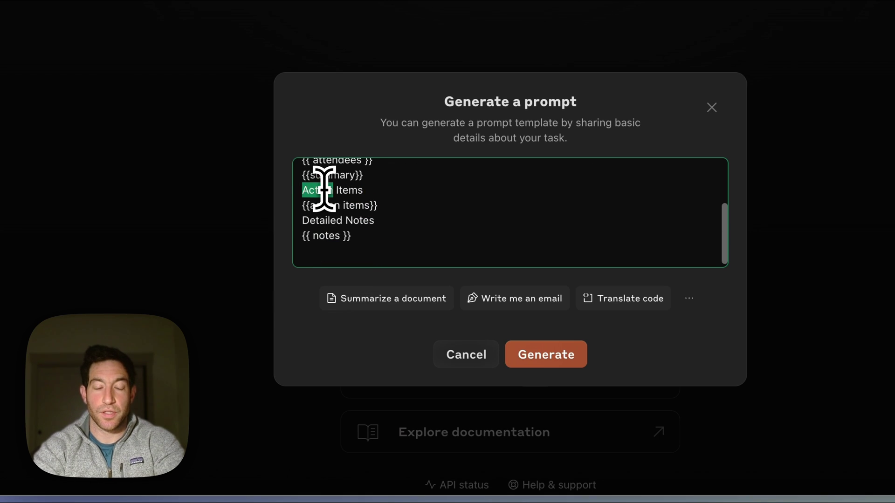
left_click_drag(366, 190, 298, 191)
key("BackSpace")
key("BackSpace")
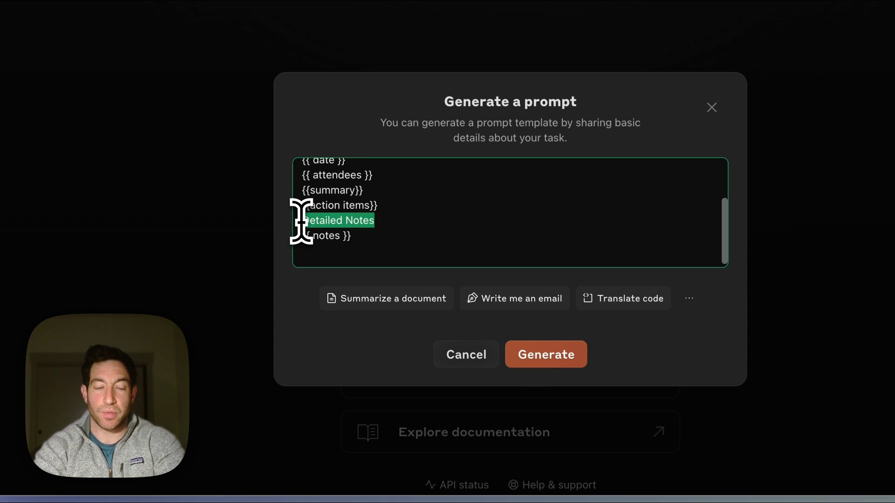
scroll(301, 221, "up", 2)
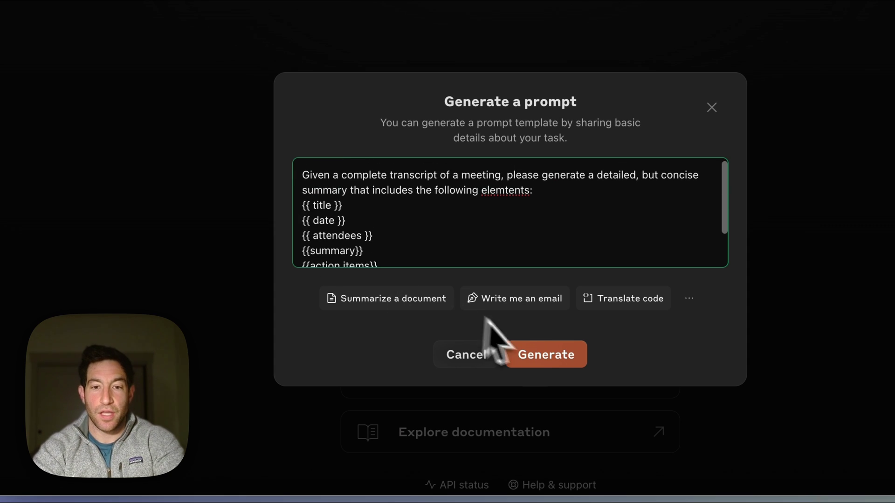
Generate the prompt and read through its writing guidelines and XML example output
left_click(536, 360)
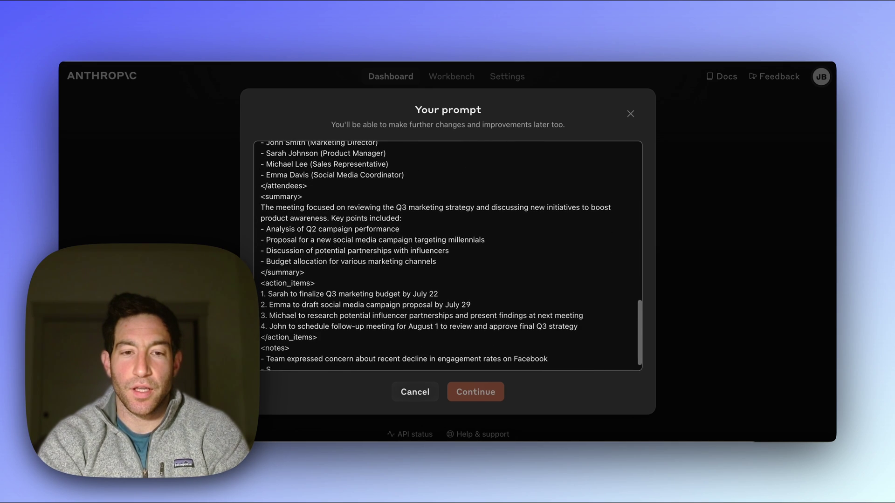
scroll(455, 235, "up", 10)
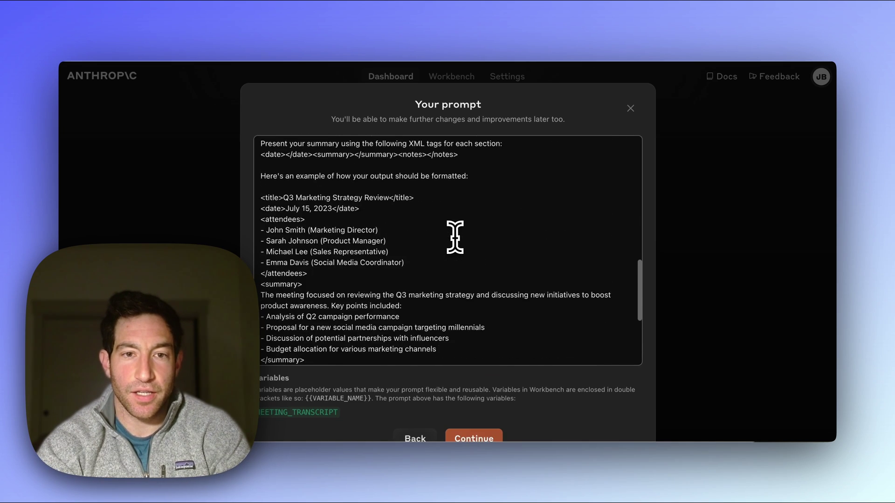
scroll(455, 236, "up", 3)
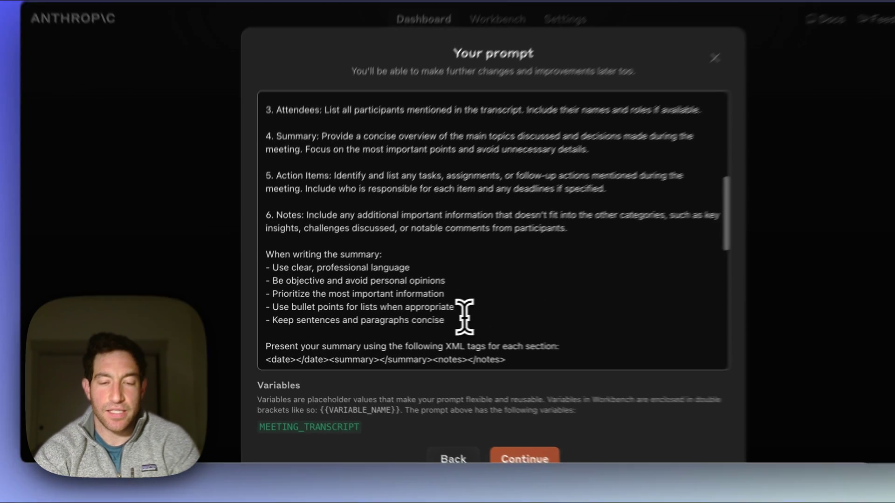
left_click_drag(408, 325, 271, 255)
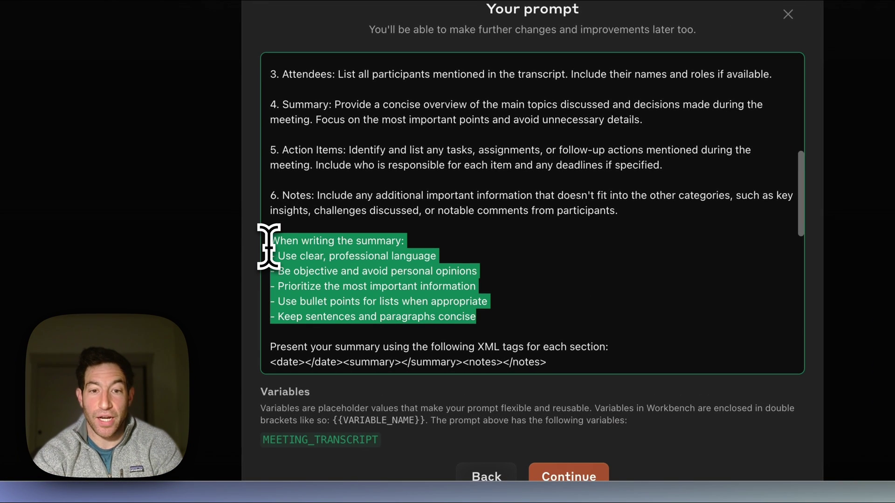
left_click(345, 256)
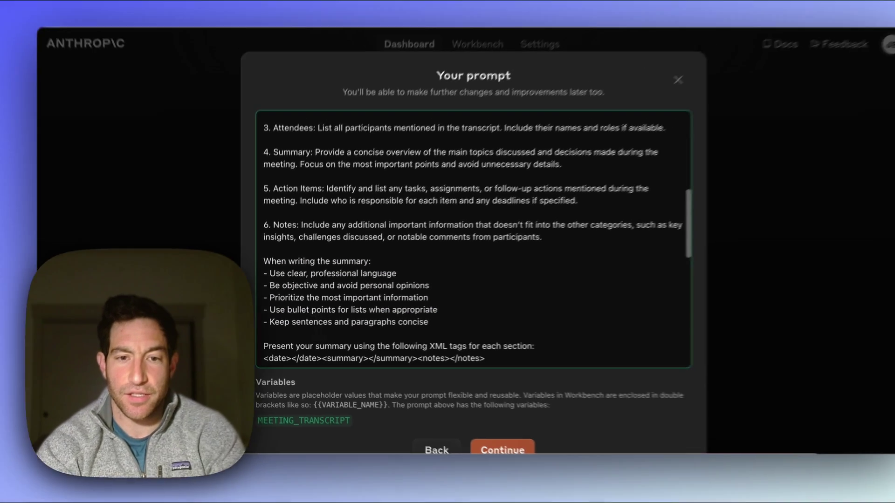
scroll(339, 322, "down", 5)
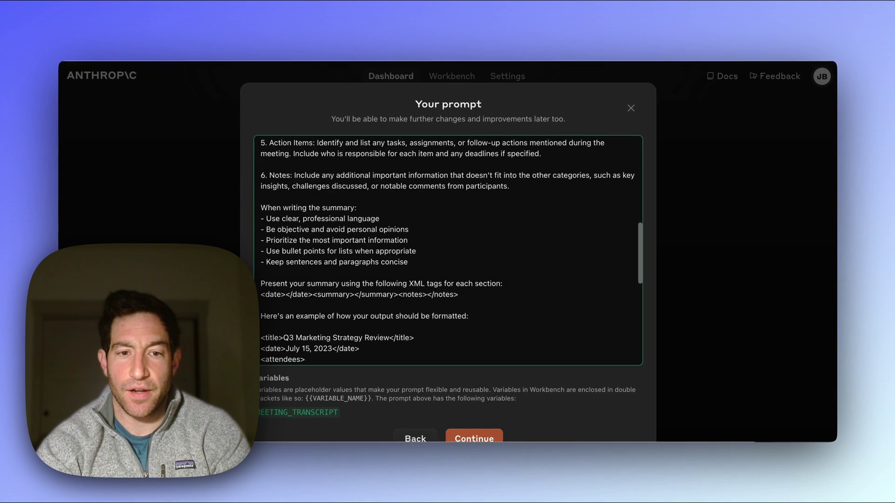
scroll(310, 329, "down", 4)
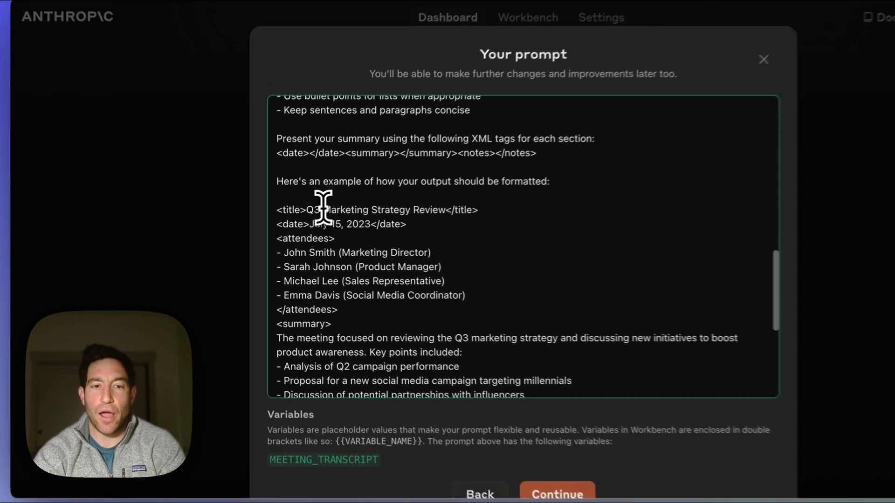
left_click_drag(259, 223, 360, 293)
left_click(363, 294)
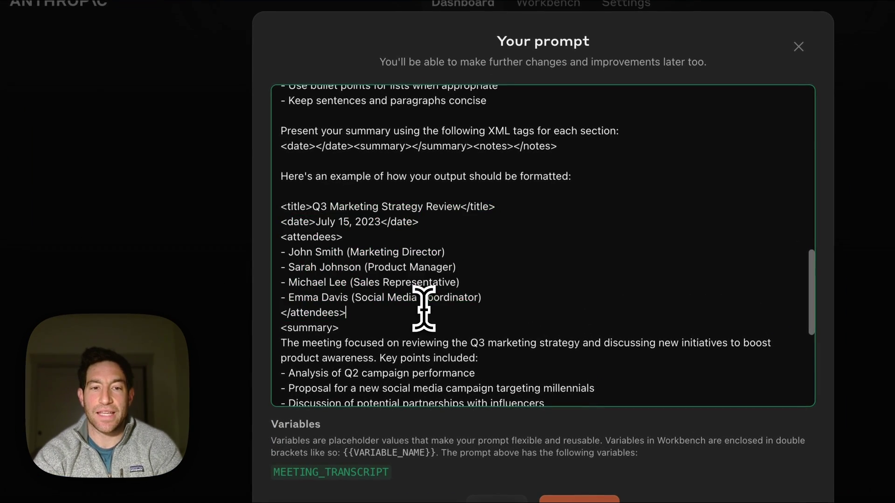
scroll(424, 309, "down", 10)
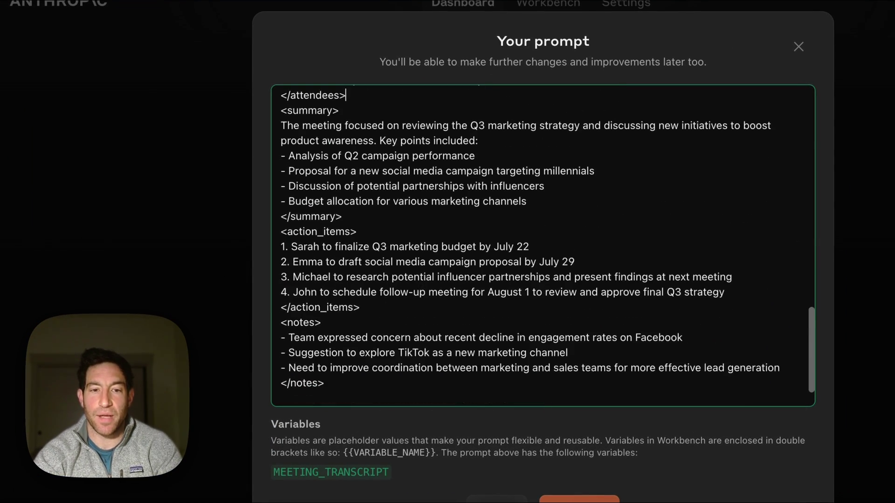
scroll(424, 309, "down", 3)
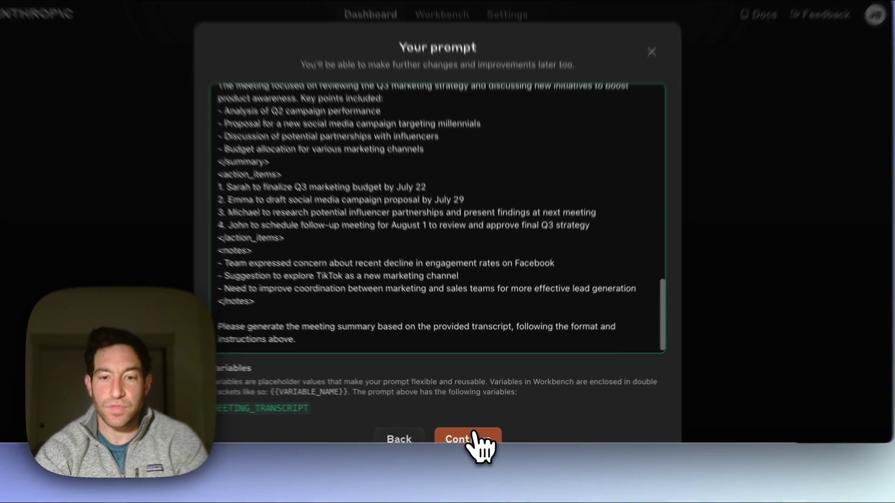
Open the prompt in Workbench as Meeting Summary Generator and select the whole user prompt
left_click(475, 438)
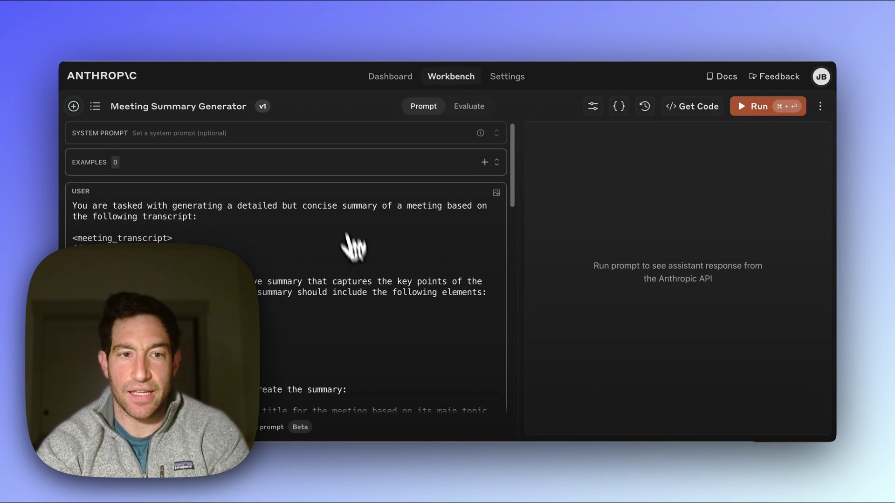
scroll(373, 186, "down", 10)
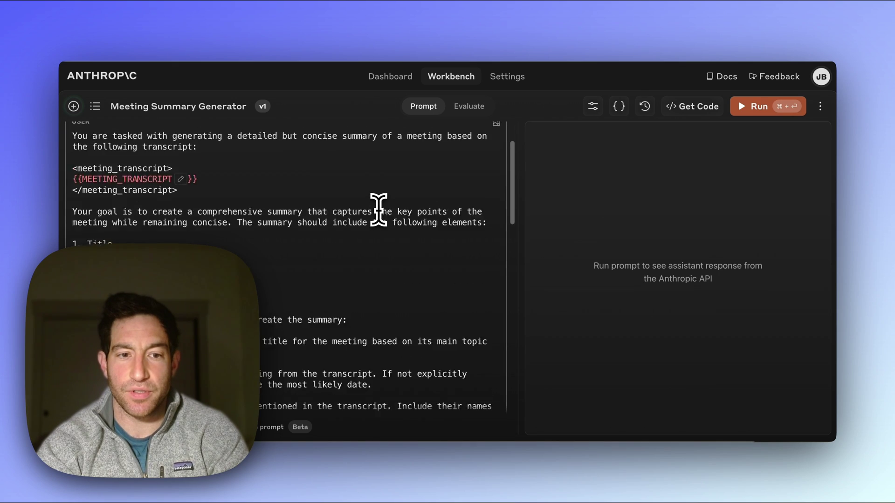
scroll(378, 206, "up", 10)
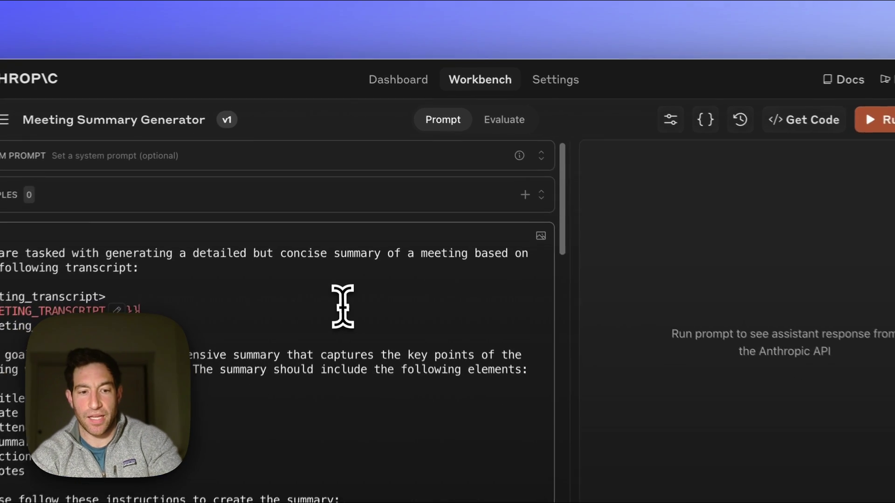
key("super+a")
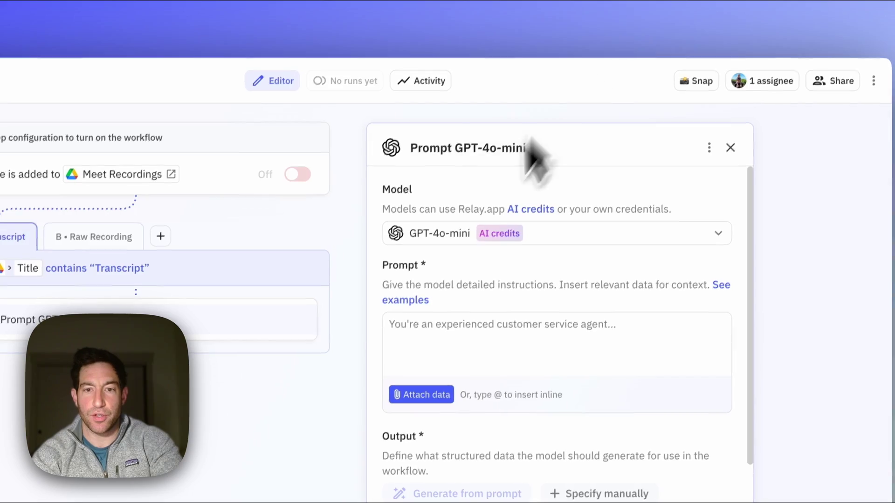
Paste the generated prompt into the GPT-4o-mini step and delete the meeting_transcript lines
left_click(445, 347)
key("super+v")
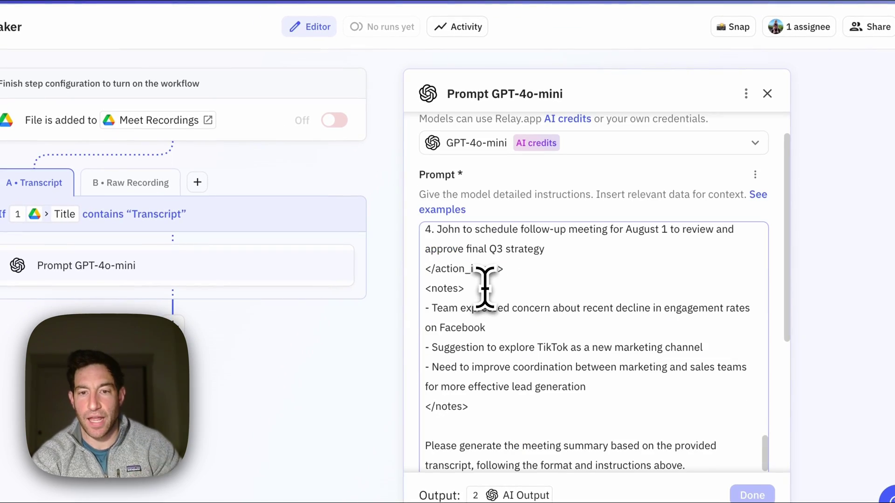
scroll(485, 290, "up", 15)
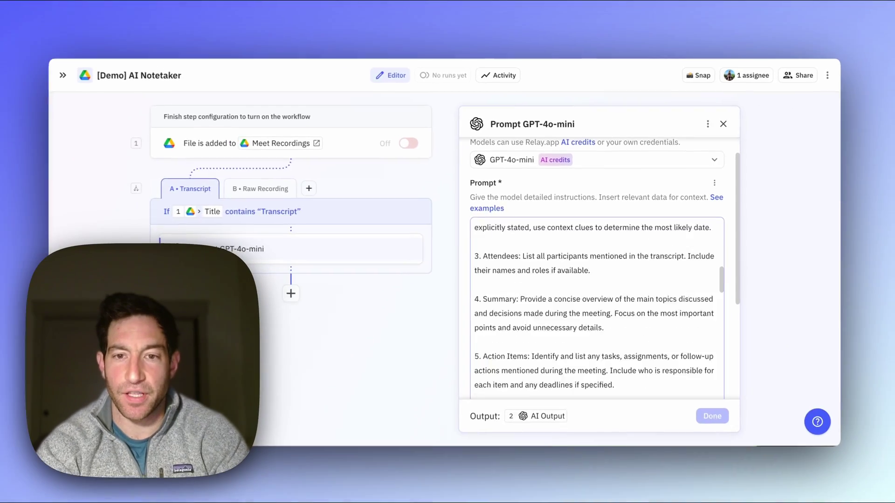
scroll(596, 307, "up", 10)
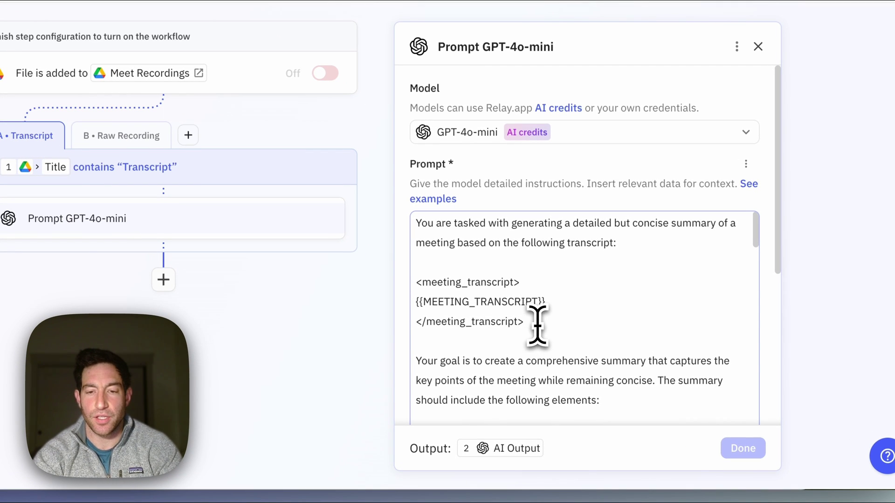
left_click_drag(538, 325, 404, 288)
key("BackSpace")
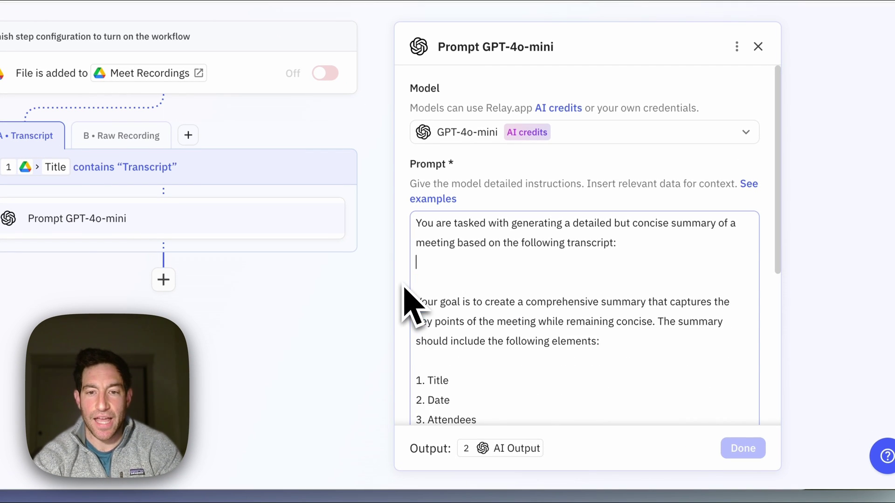
key("BackSpace")
scroll(592, 340, "down", 15)
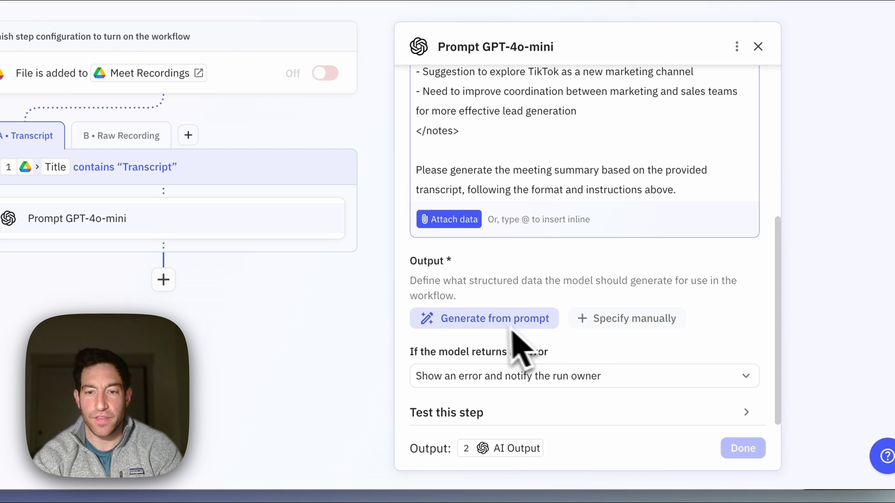
Attach the step 1 File to the prompt
left_click(452, 223)
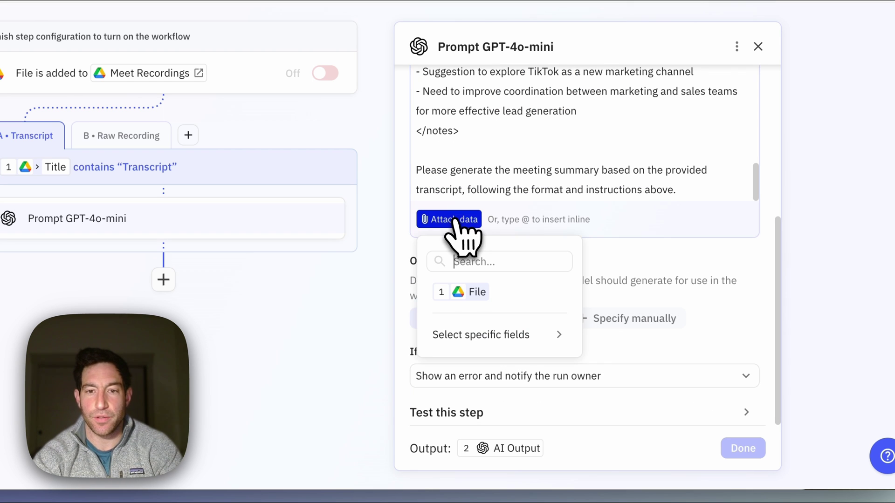
left_click(460, 299)
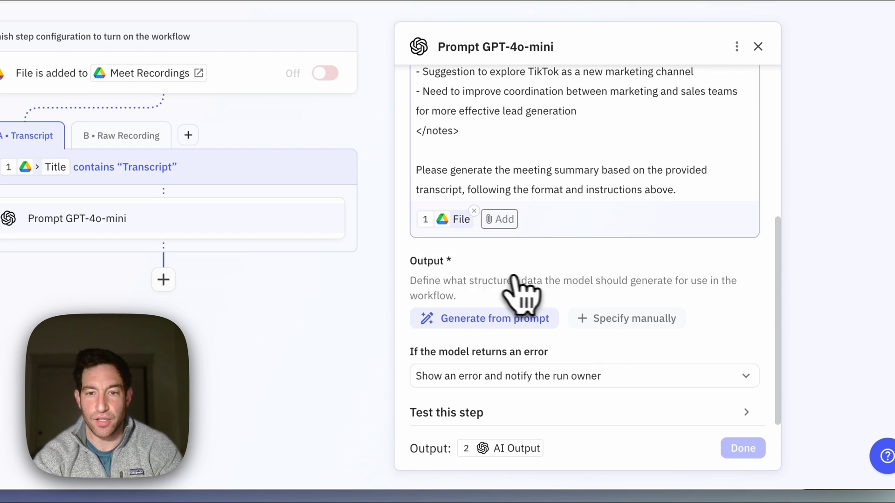
scroll(535, 303, "up", 3)
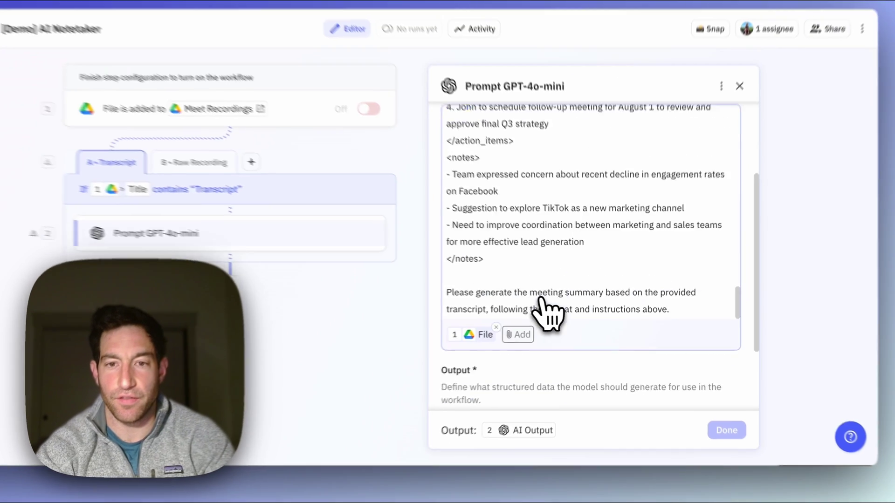
scroll(548, 315, "up", 10)
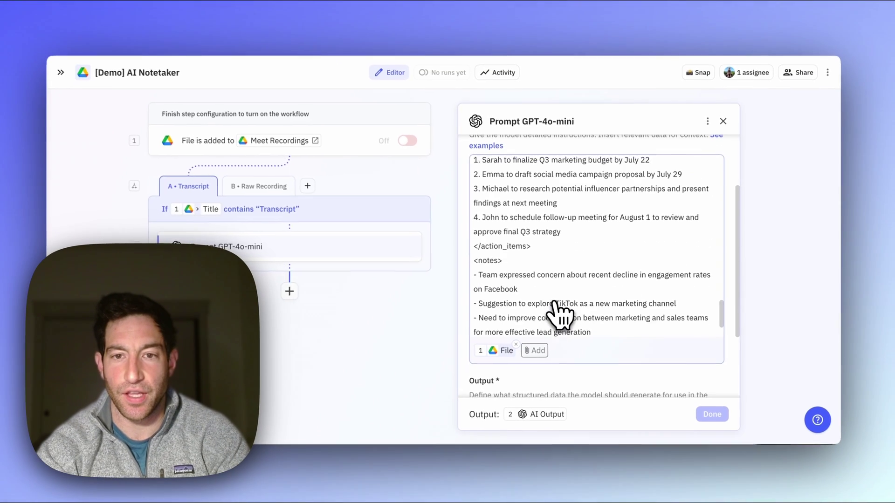
scroll(549, 313, "down", 3)
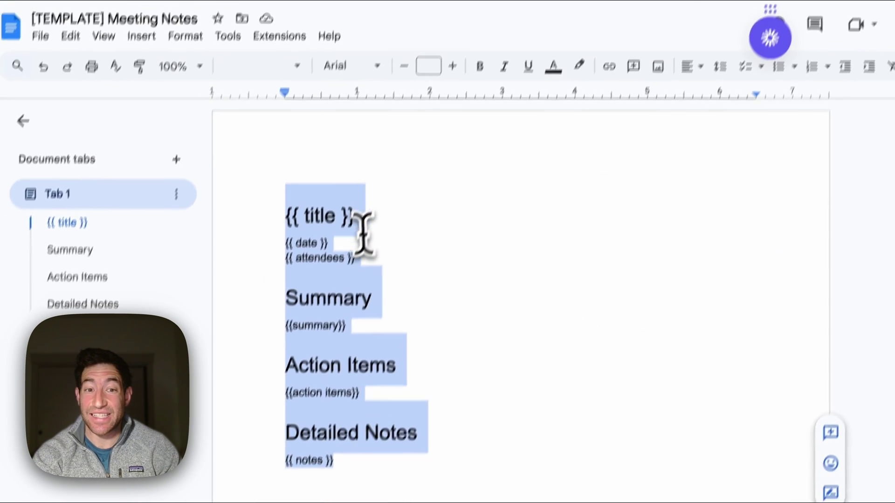
left_click(373, 230)
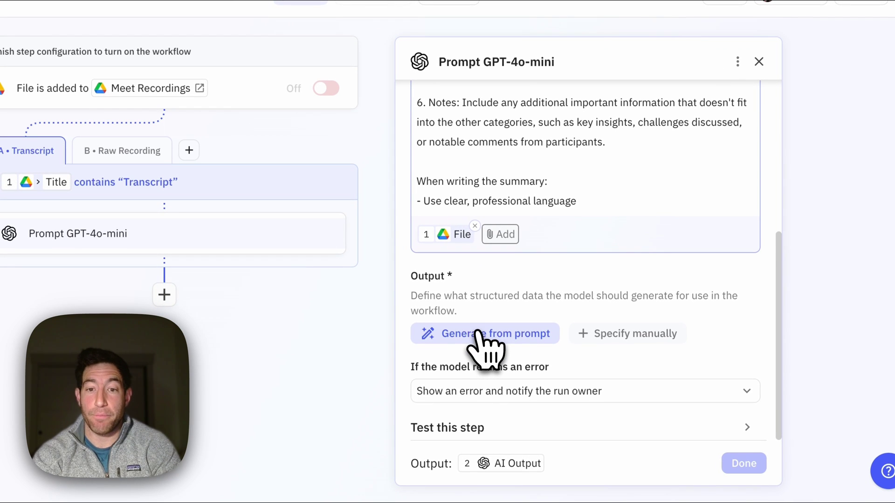
left_click(481, 335)
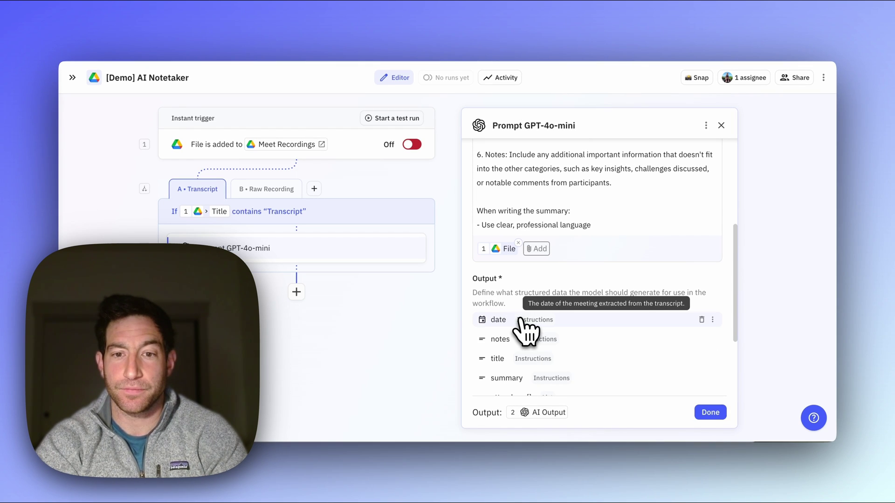
scroll(527, 329, "down", 3)
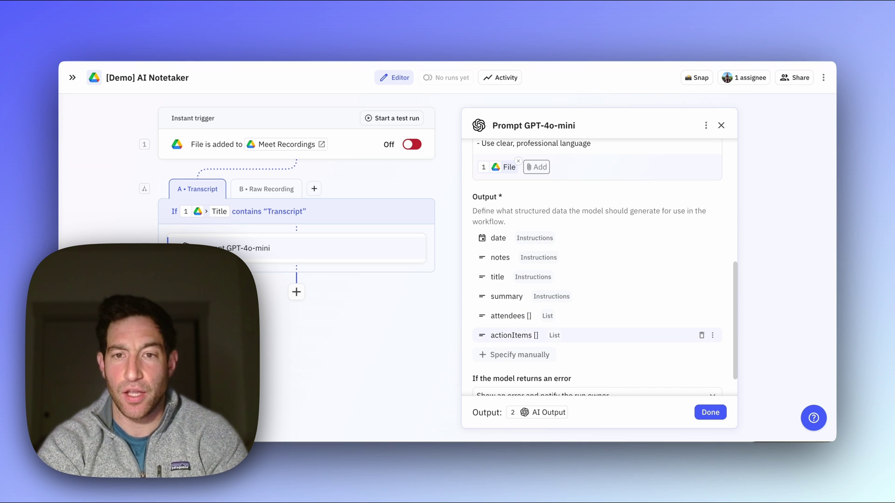
scroll(504, 336, "up", 10)
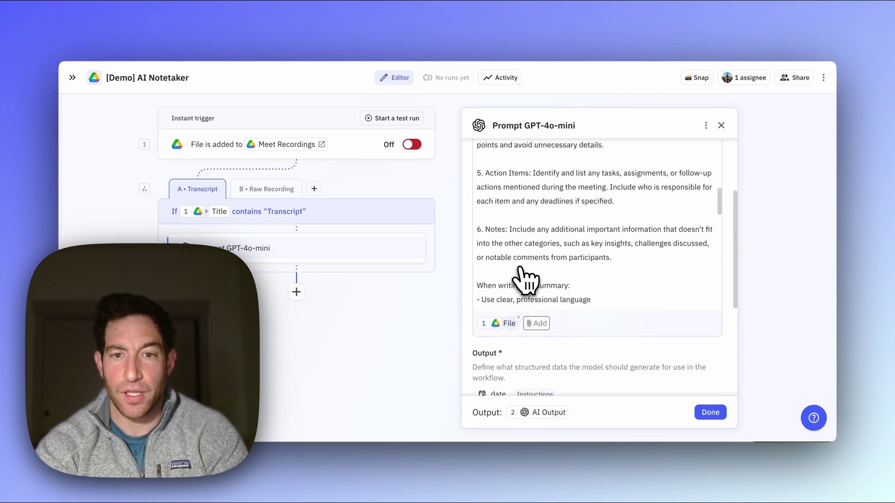
scroll(521, 269, "up", 5)
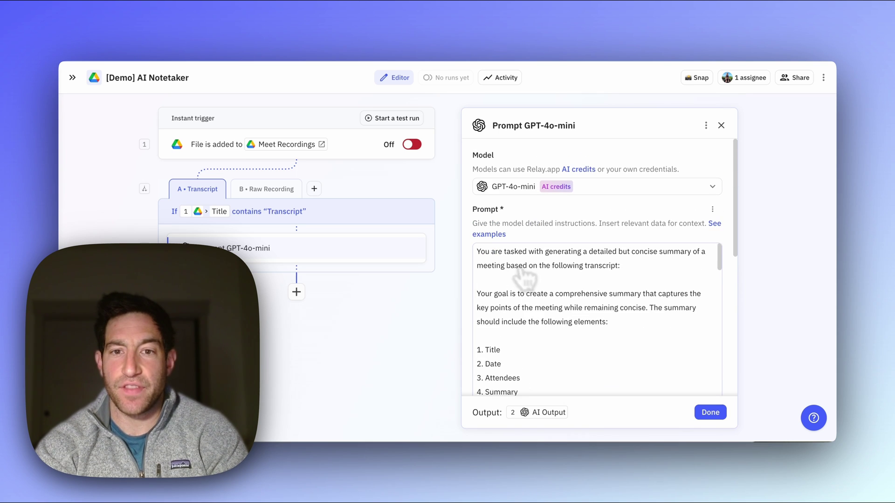
scroll(527, 280, "down", 6)
scroll(520, 290, "down", 10)
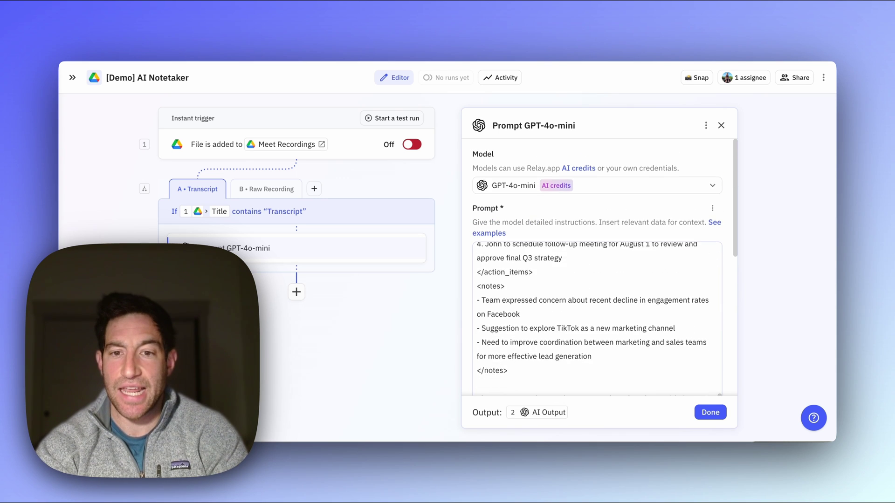
scroll(510, 229, "up", 1)
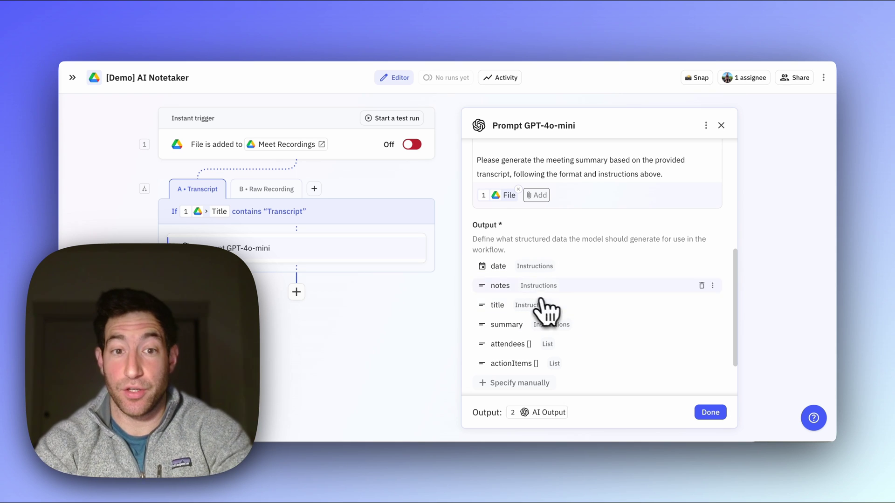
Add a Google Docs 'Copy doc & fill in {{placeholders}}' step using [TEMPLATE] Meeting Notes
left_click(296, 260)
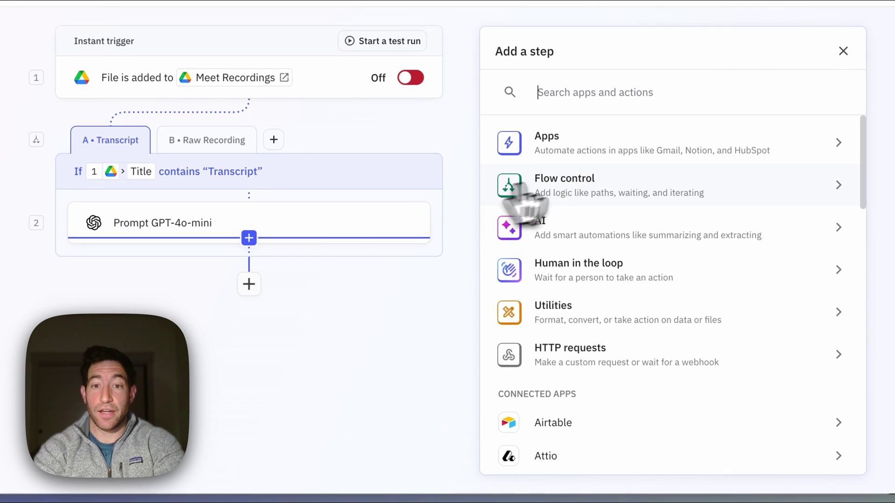
scroll(586, 333, "down", 10)
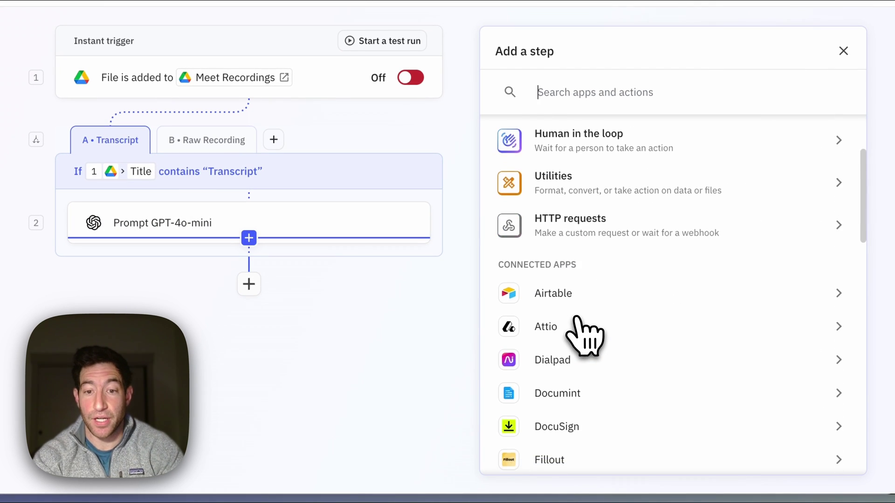
left_click(562, 387)
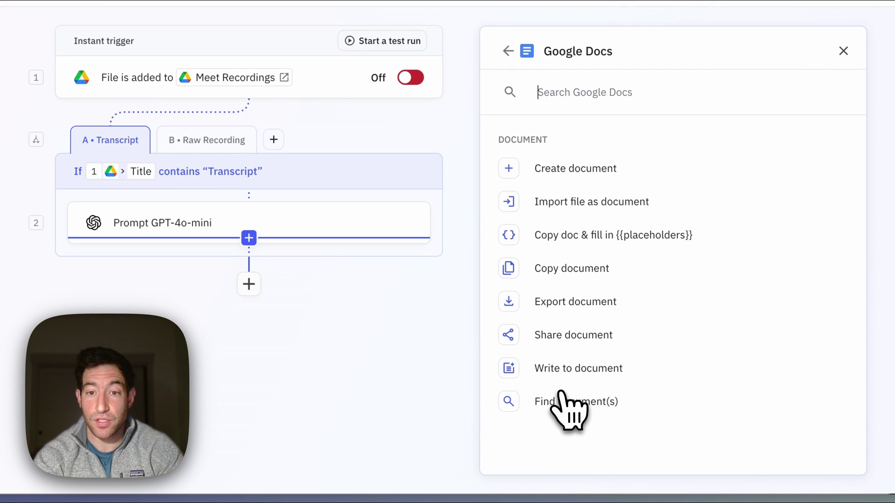
left_click(582, 236)
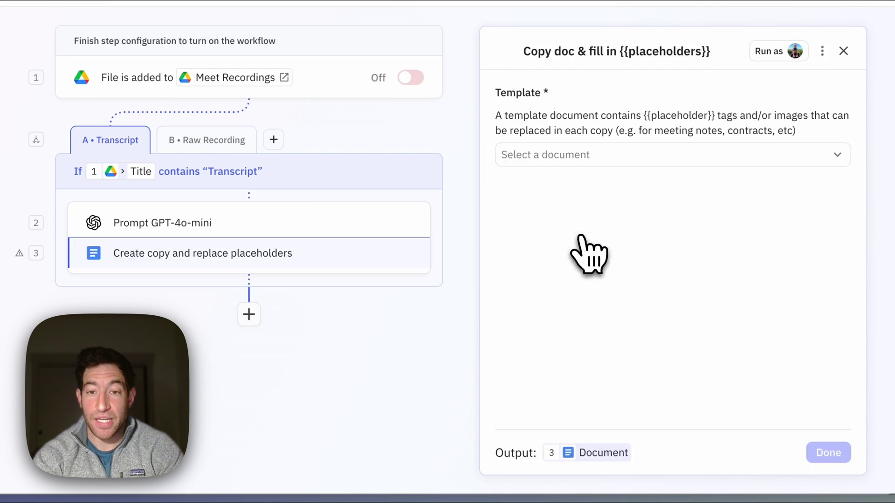
left_click(576, 155)
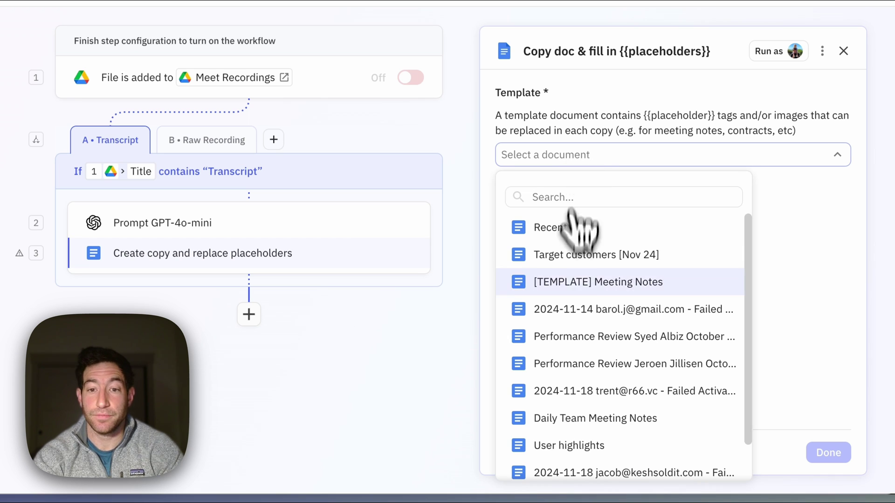
left_click(570, 282)
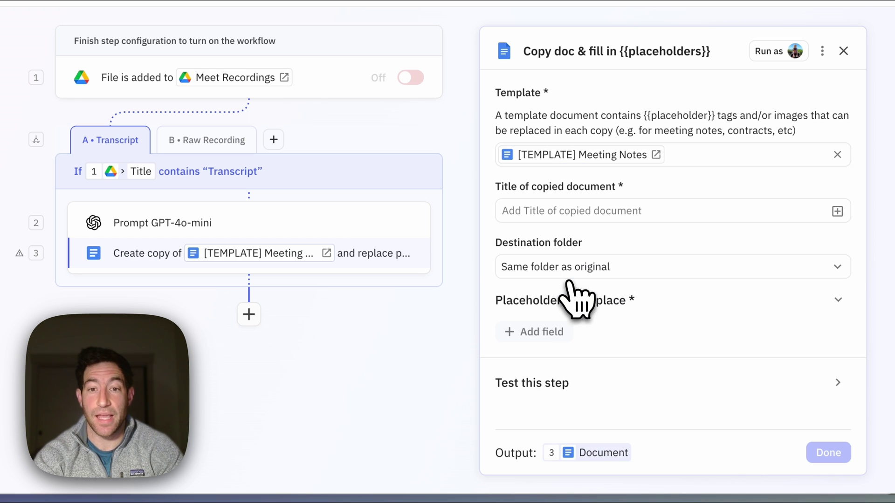
Title the copied document 'Notes -' followed by the AI output title and date
left_click(580, 215)
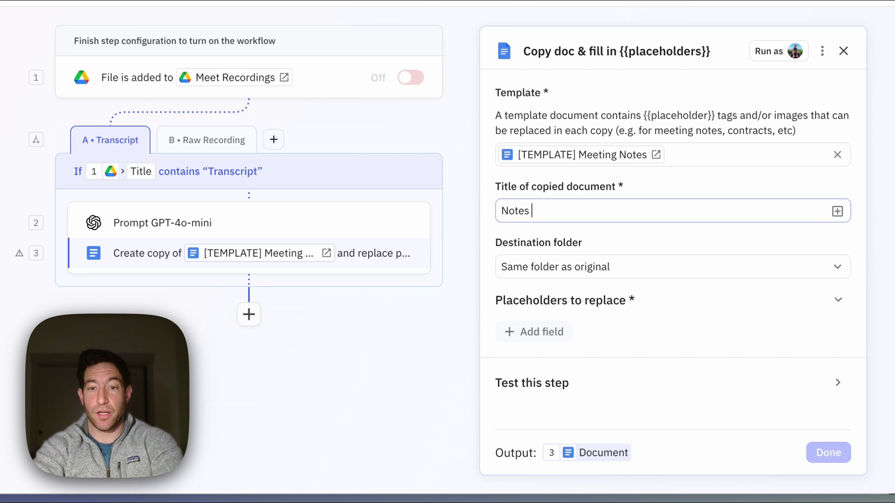
type("Notes -")
left_click(838, 212)
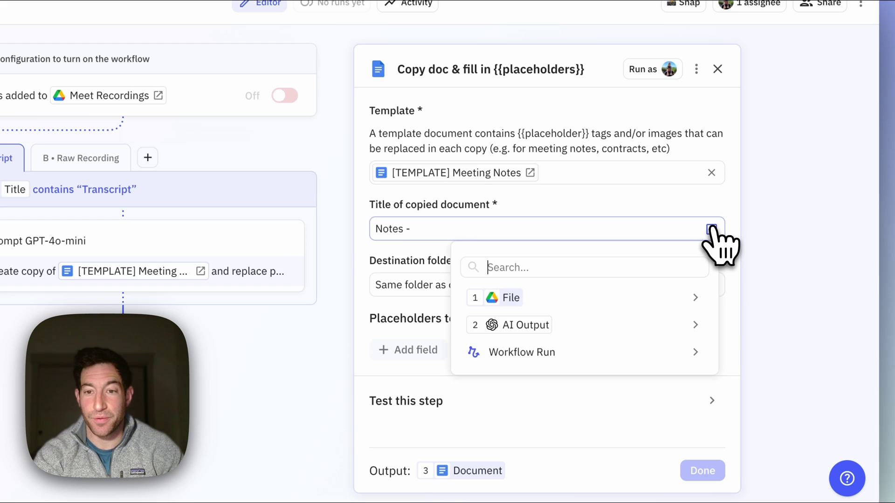
mouse_move(645, 322)
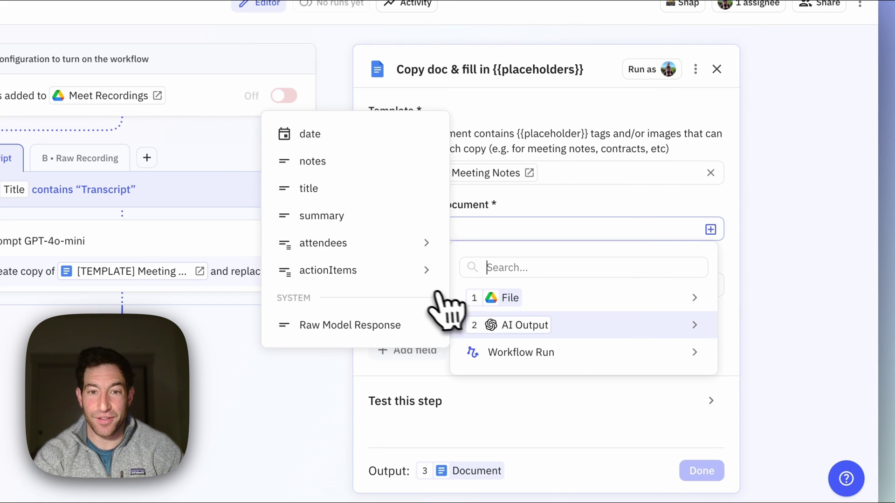
left_click(353, 193)
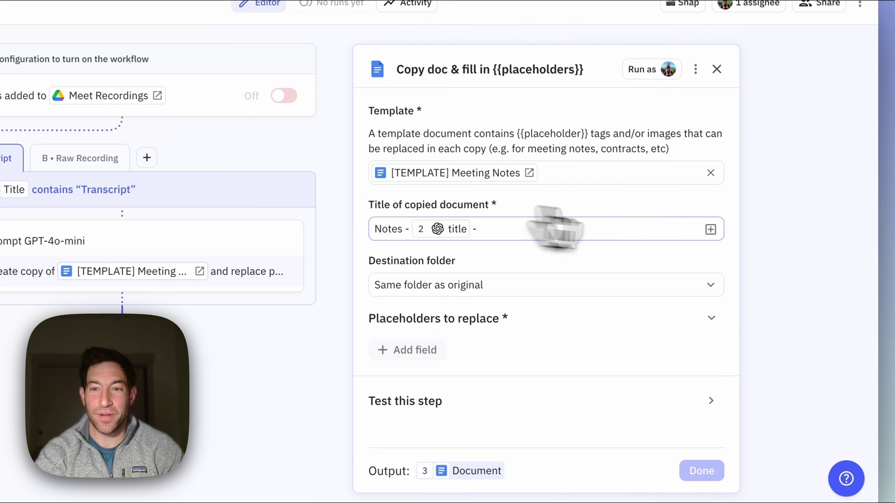
left_click(710, 230)
mouse_move(677, 322)
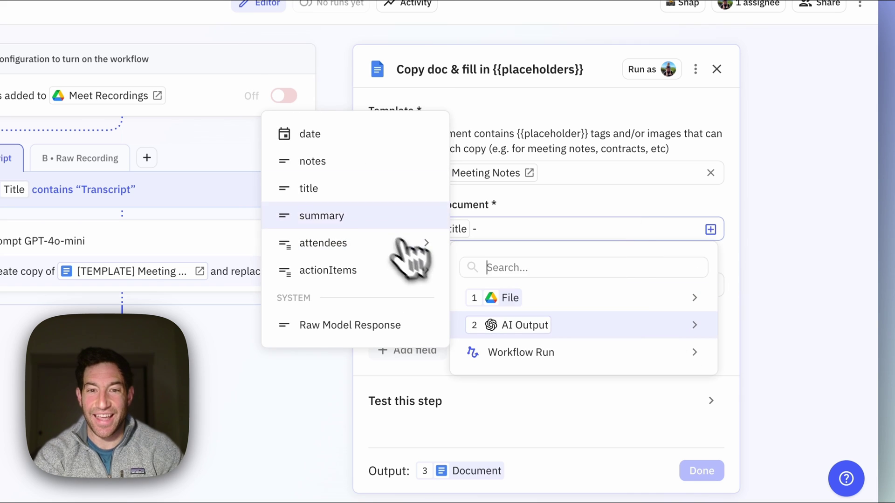
left_click(353, 135)
Format the title's date as yyyy-MM-dd (2024-01-30) and save
left_click(506, 228)
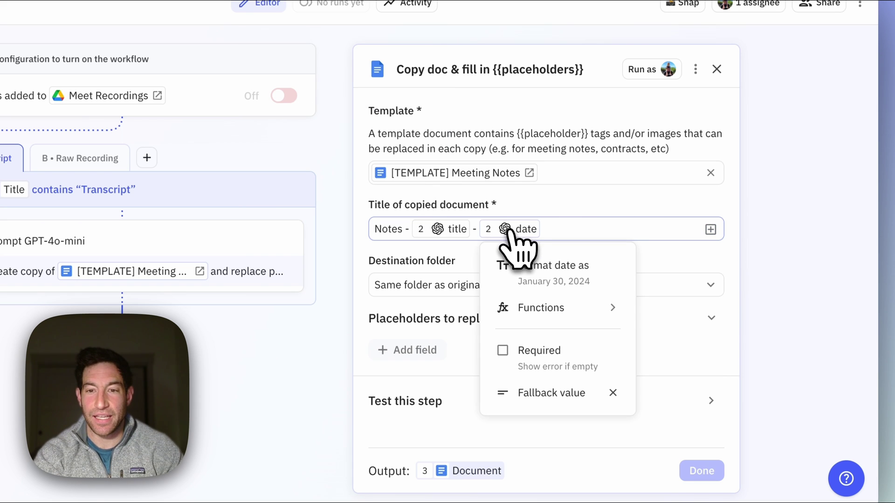
left_click(542, 291)
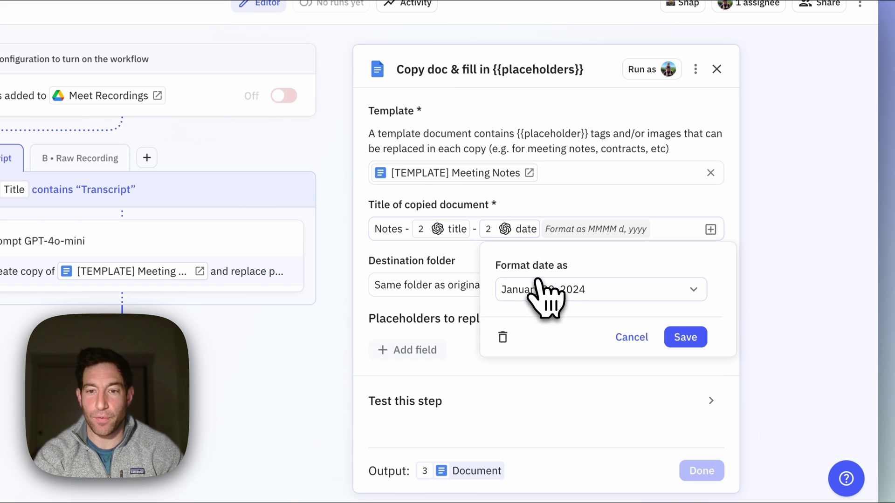
left_click(549, 291)
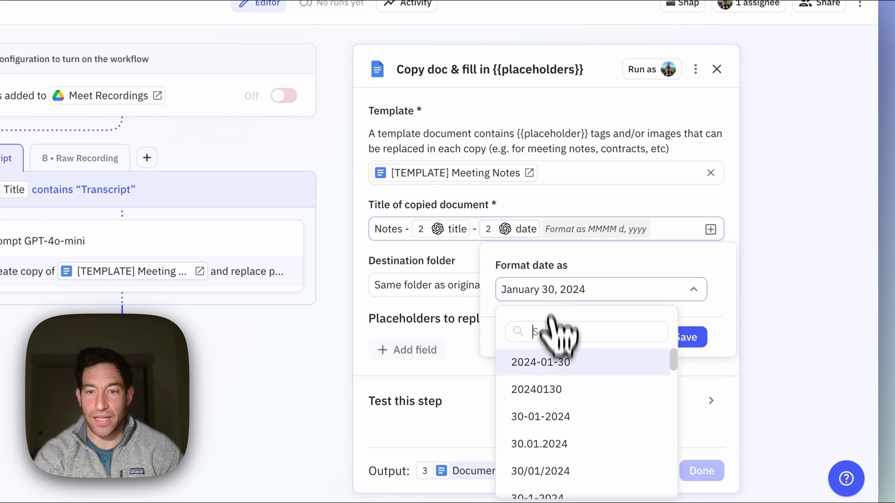
left_click(541, 363)
left_click(685, 339)
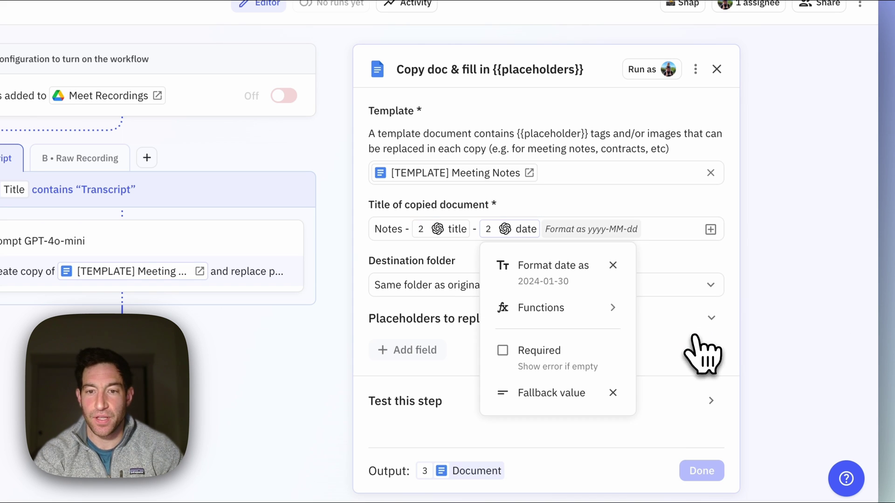
left_click(671, 311)
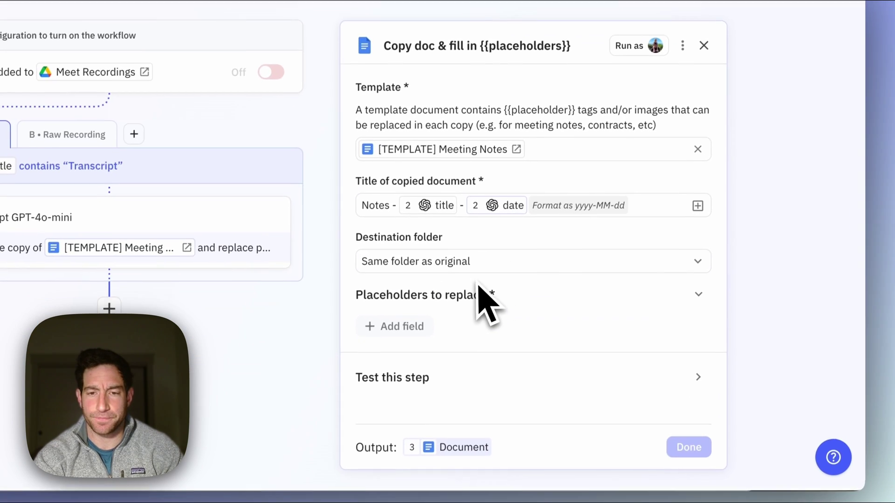
Add the {{ title }} placeholder and fill it with the AI output title
left_click(373, 429)
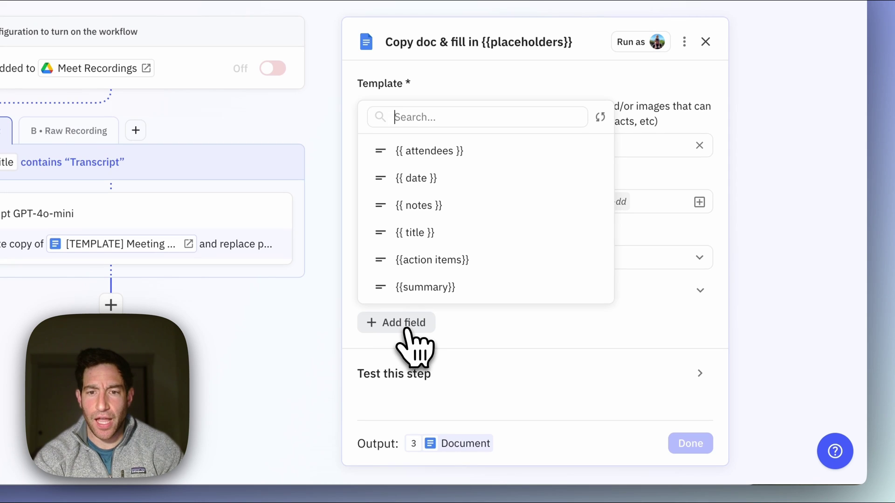
left_click(414, 239)
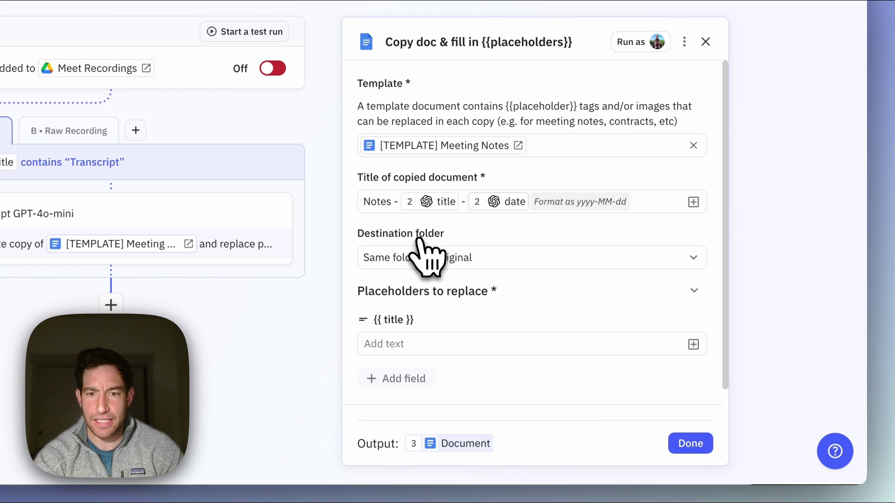
scroll(496, 317, "down", 2)
left_click(693, 311)
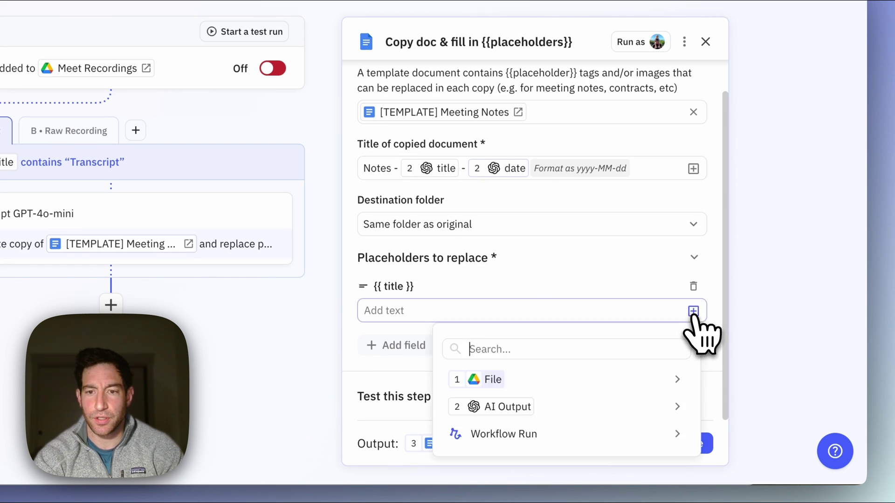
mouse_move(625, 403)
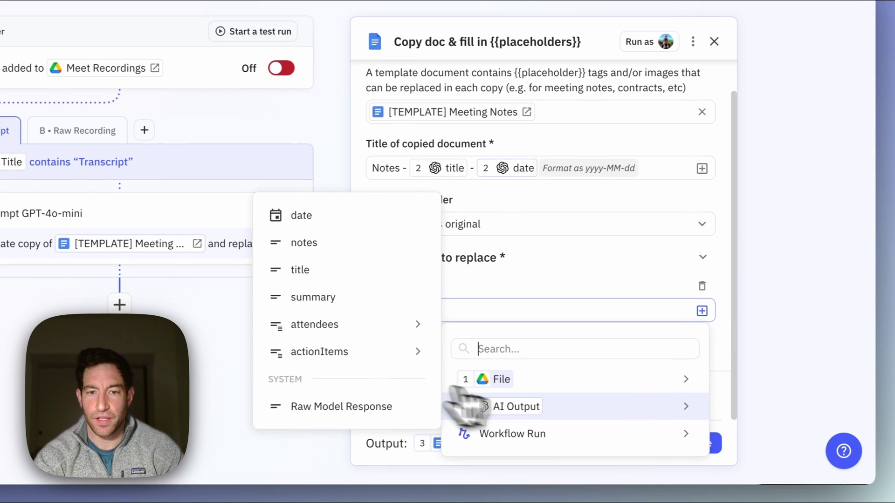
left_click(333, 273)
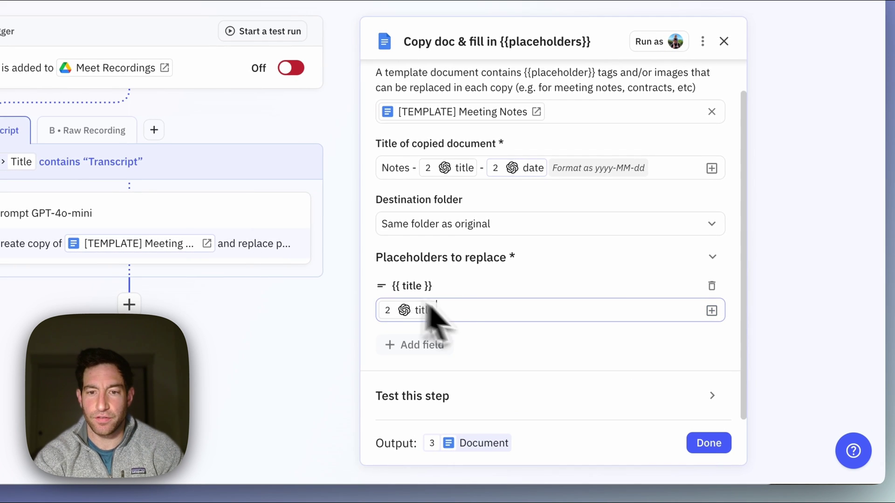
Add the {{ date }} placeholder and fill it with the AI output date
left_click(404, 346)
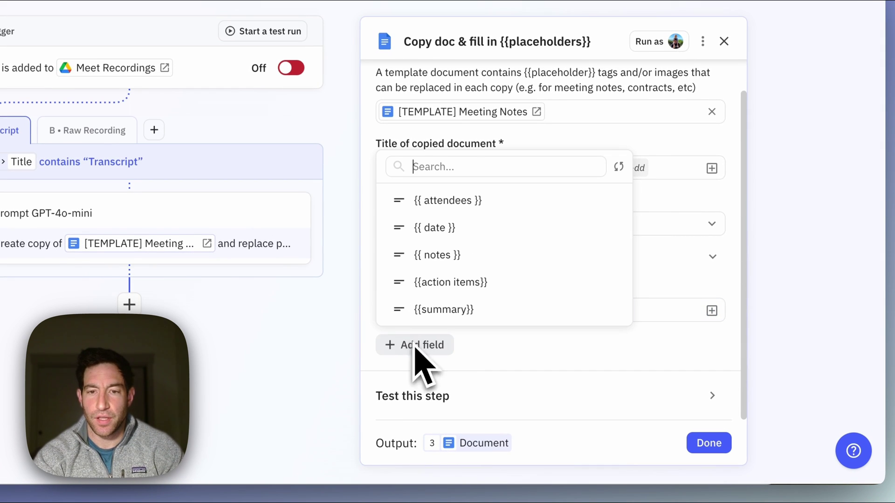
left_click(436, 229)
left_click(712, 366)
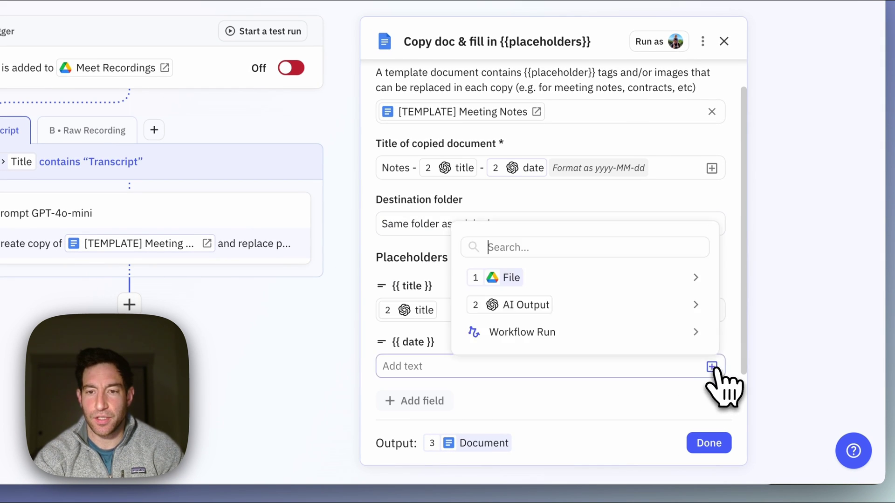
mouse_move(574, 306)
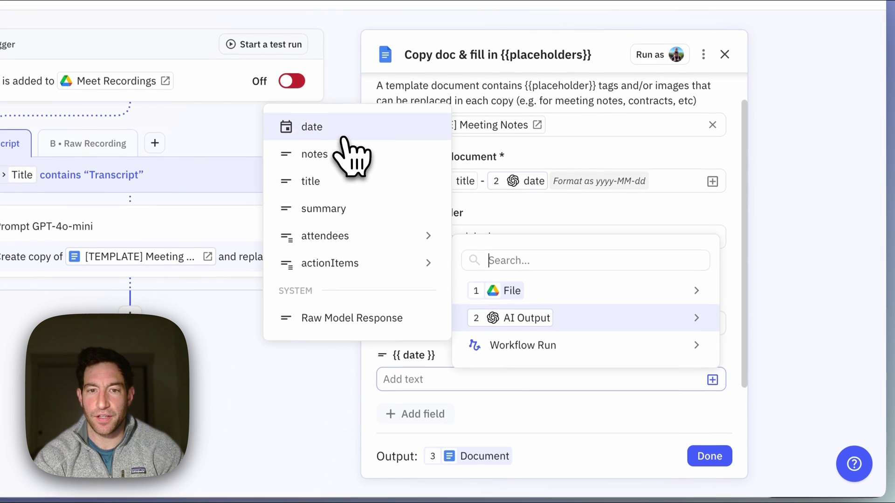
left_click(344, 139)
Map the {{ attendees }} placeholder to all attendee texts from the AI output
scroll(480, 308, "down", 2)
left_click(421, 360)
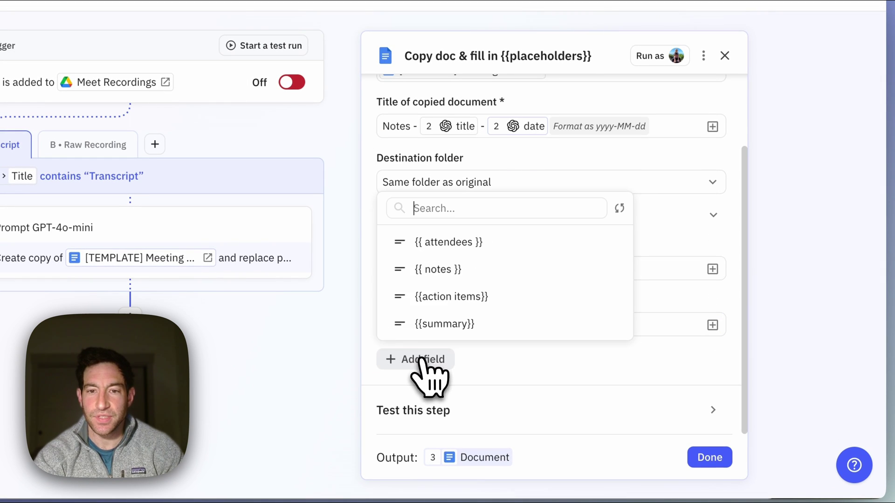
left_click(447, 242)
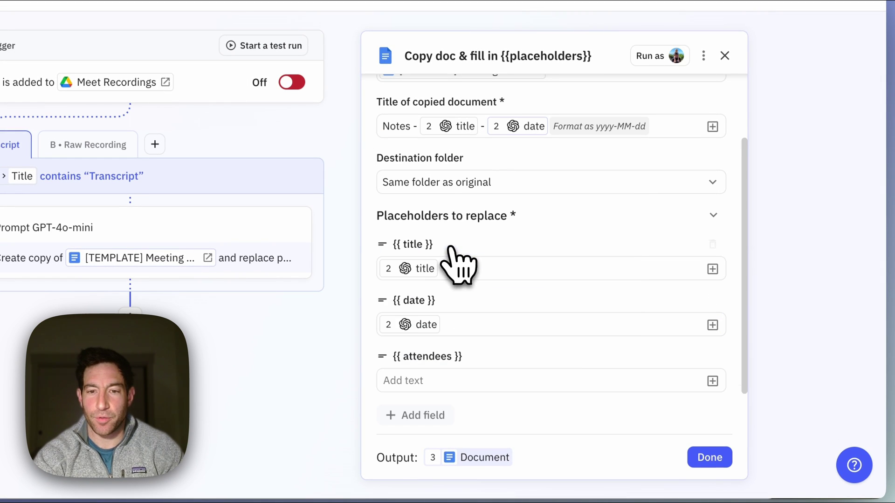
left_click(711, 381)
mouse_move(587, 326)
mouse_move(364, 240)
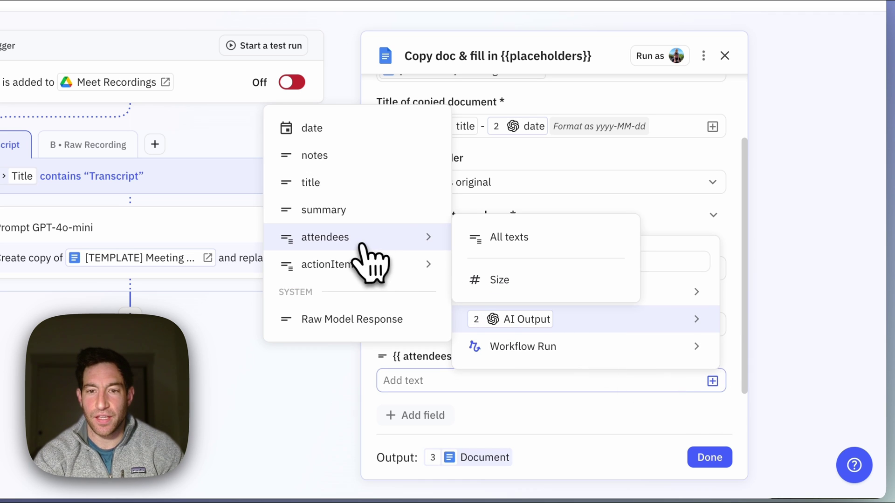
left_click(509, 241)
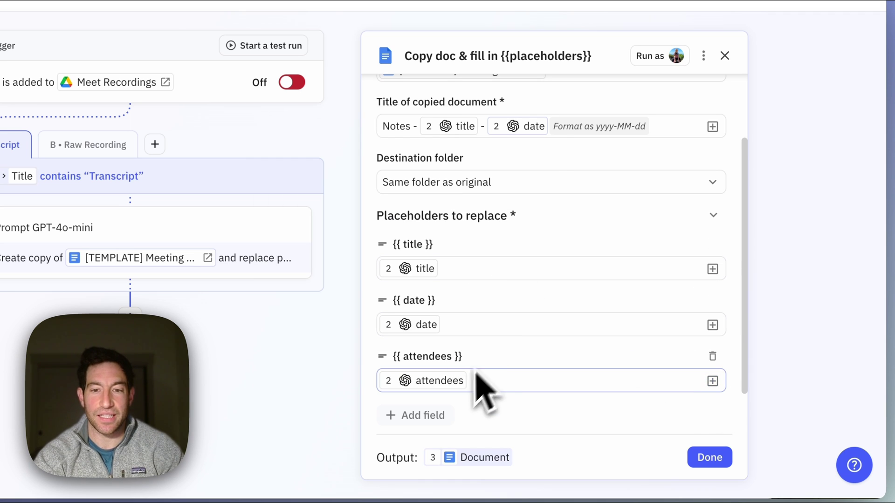
Add the {{summary}} placeholder and fill it with the AI summary output
scroll(496, 400, "down", 2)
left_click(429, 361)
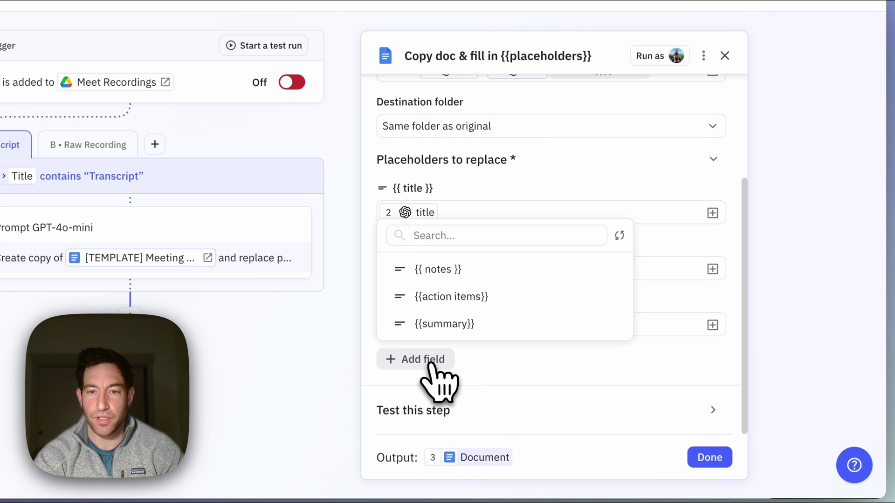
left_click(449, 322)
left_click(712, 382)
mouse_move(640, 329)
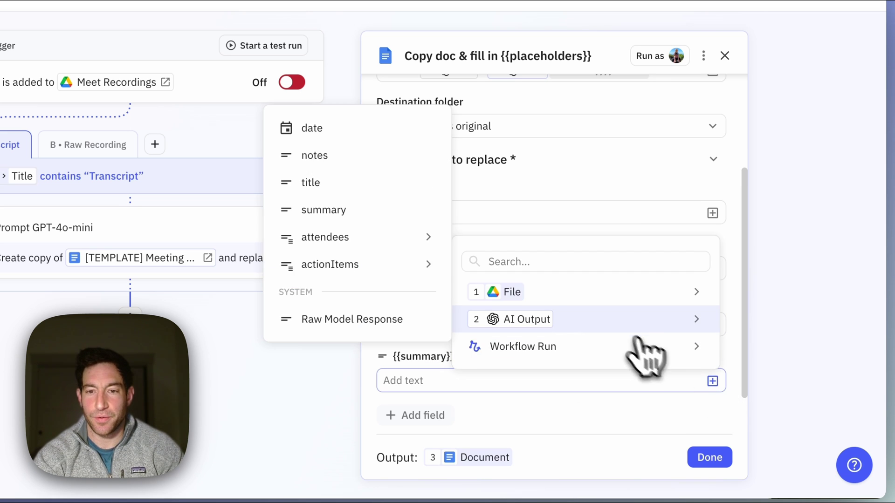
left_click(366, 211)
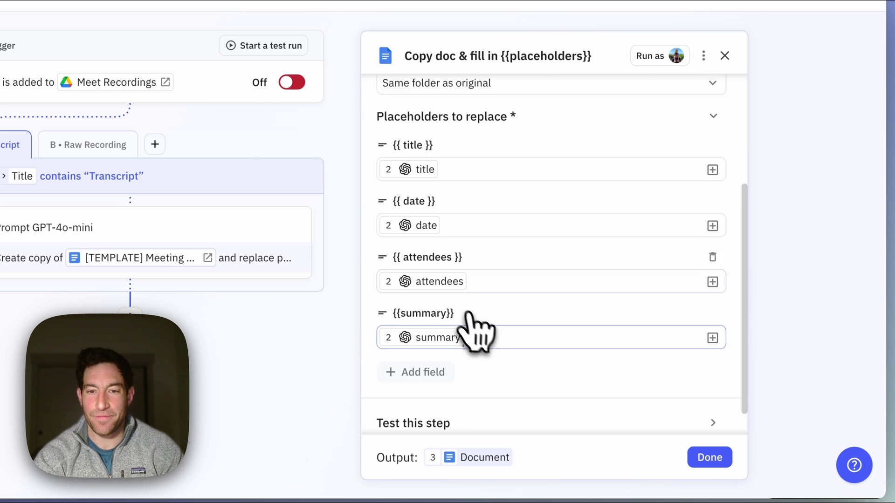
Map the {{action items}} placeholder to actionItems > All texts
left_click(431, 348)
left_click(450, 321)
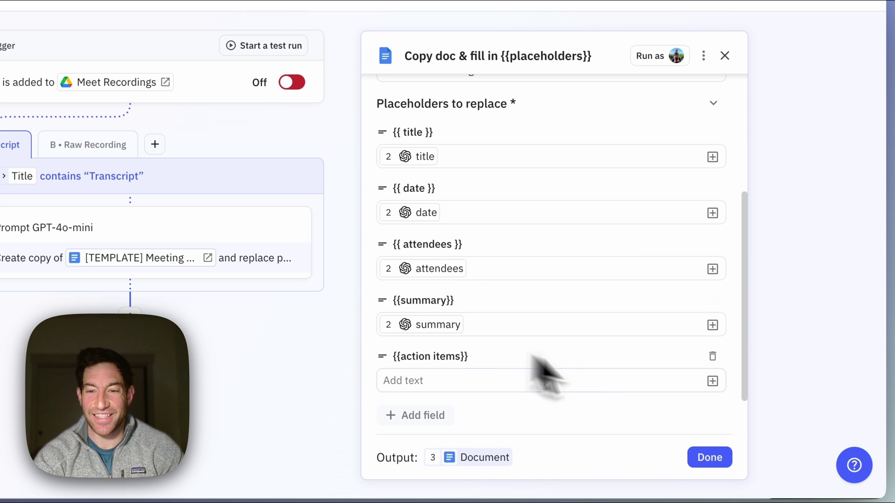
left_click(713, 382)
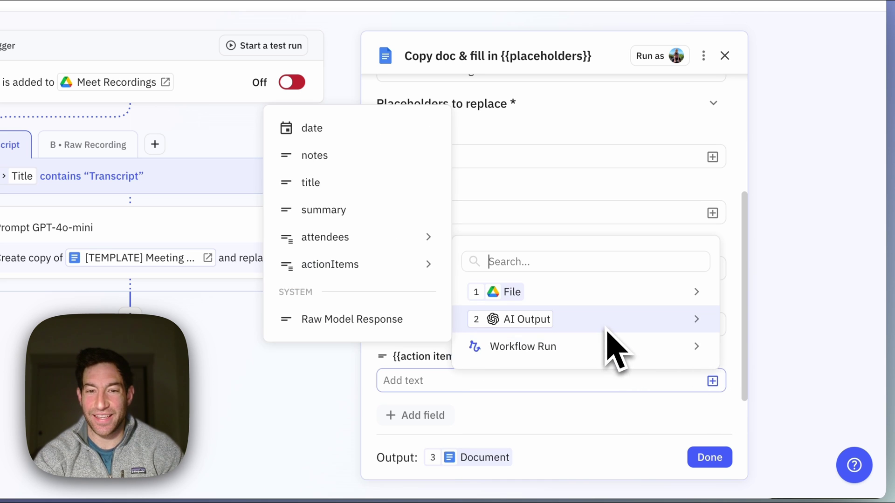
mouse_move(401, 265)
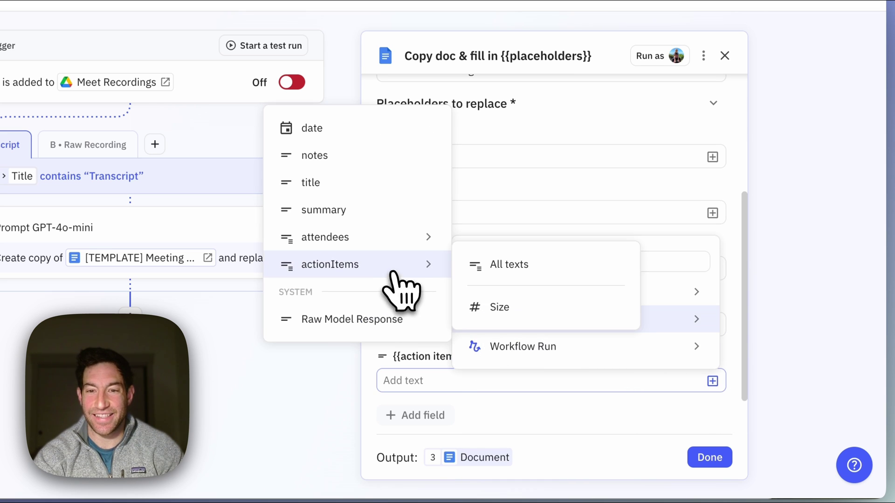
left_click(510, 264)
Add the {{ notes }} placeholder and fill it with the AI notes output
left_click(433, 415)
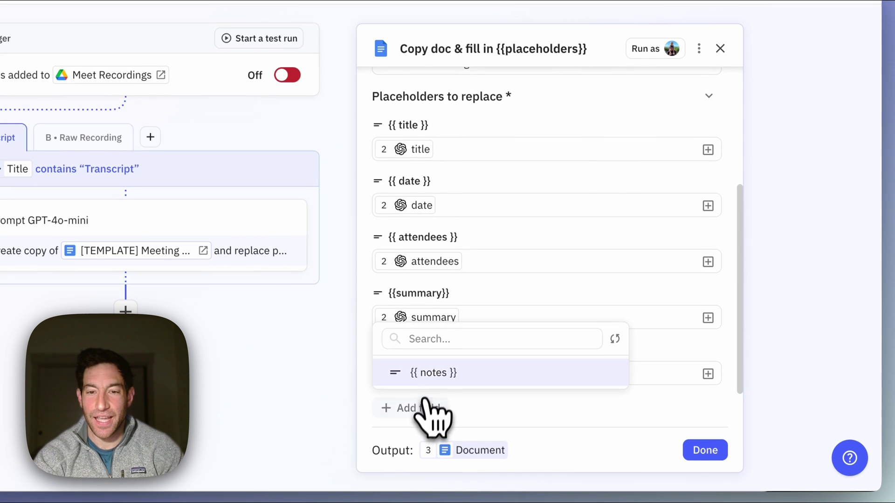
left_click(429, 373)
scroll(569, 426, "down", 2)
left_click(708, 340)
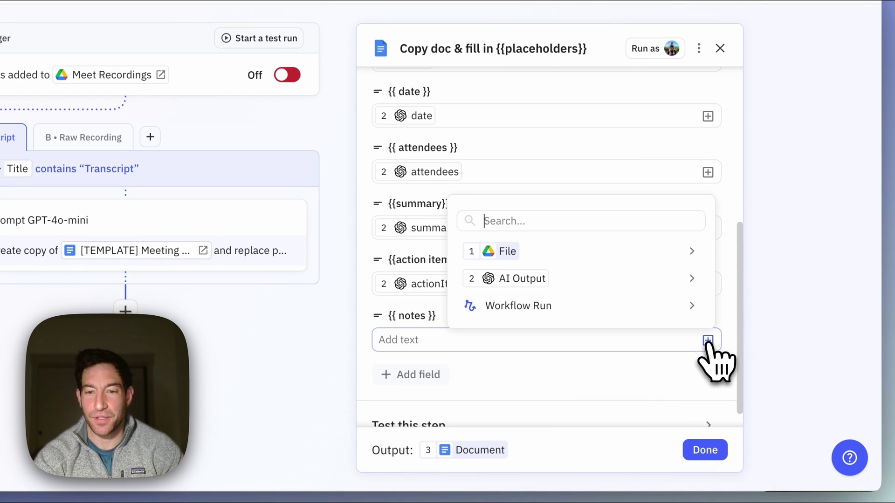
mouse_move(578, 279)
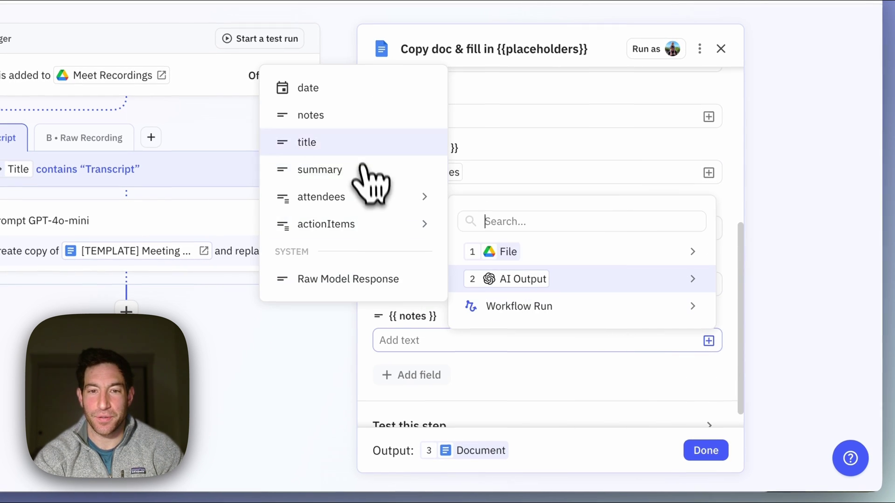
left_click(311, 115)
Finish the copy-doc step and check the meeting notes template document
left_click(706, 451)
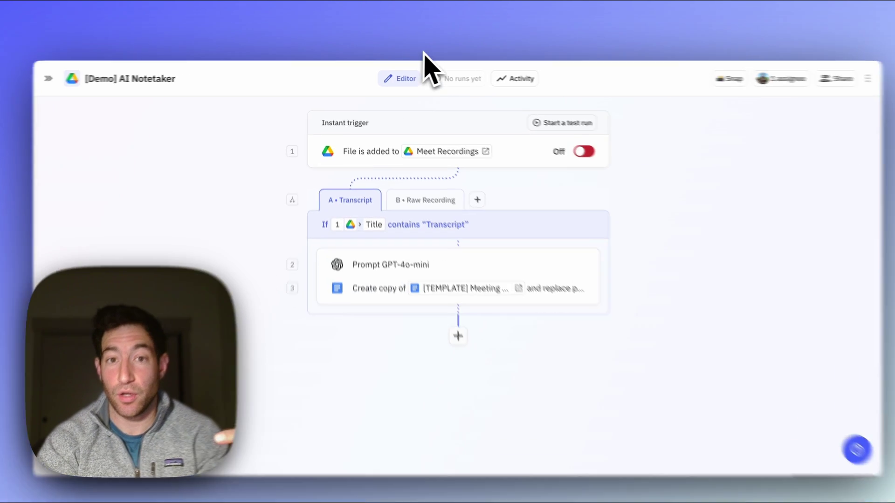
left_click(416, 61)
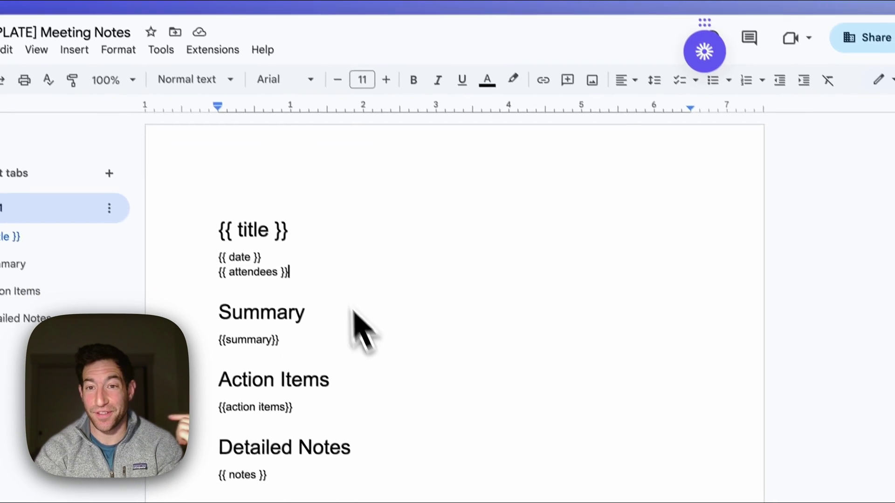
left_click(870, 13)
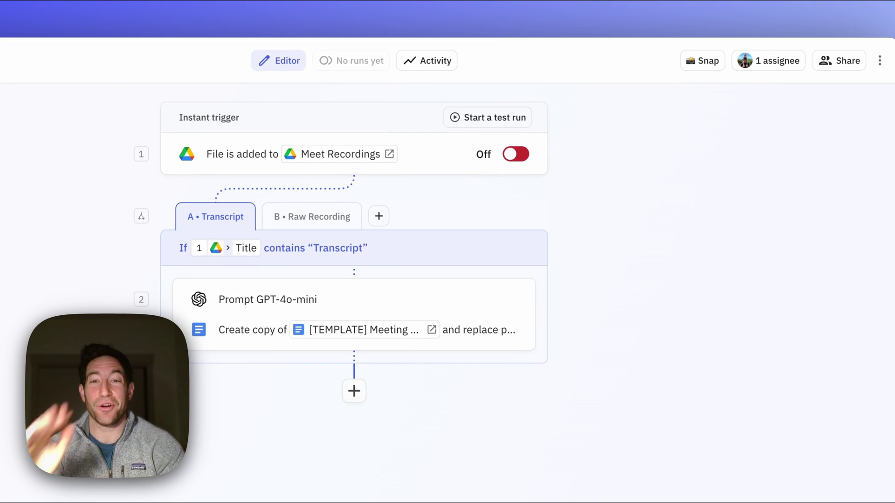
Create and start a test run using the meeting transcript file
left_click(487, 117)
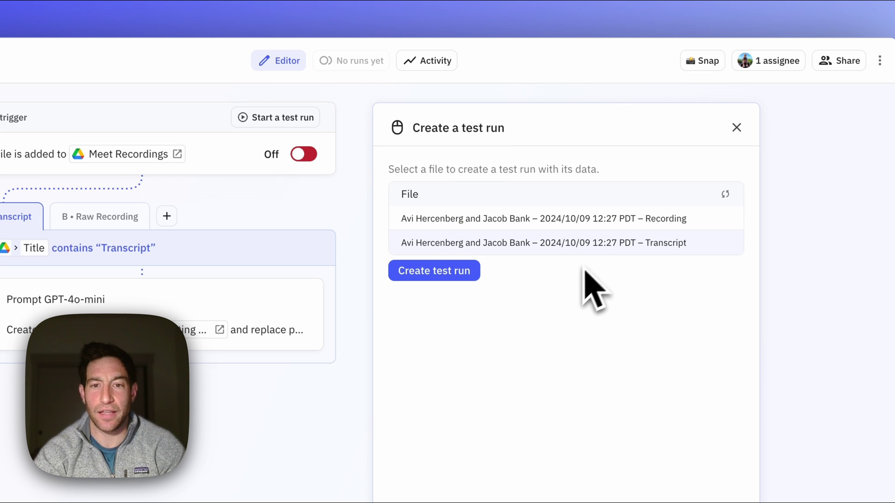
left_click(451, 276)
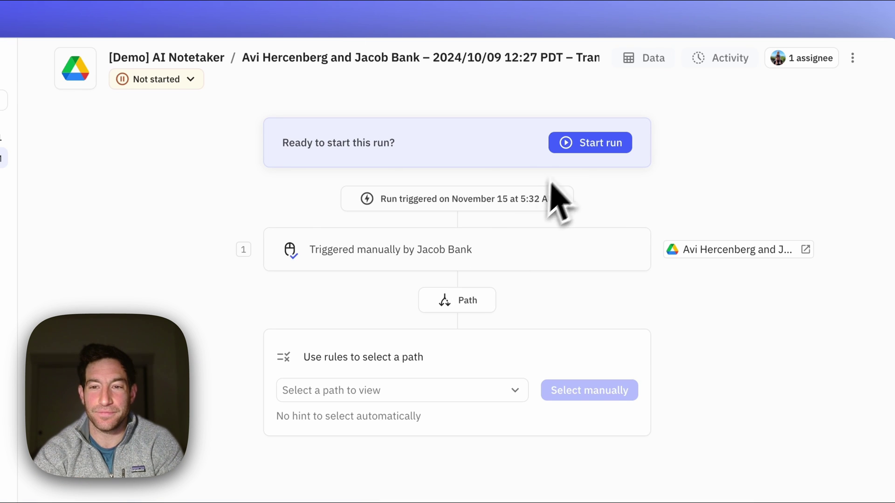
left_click(575, 142)
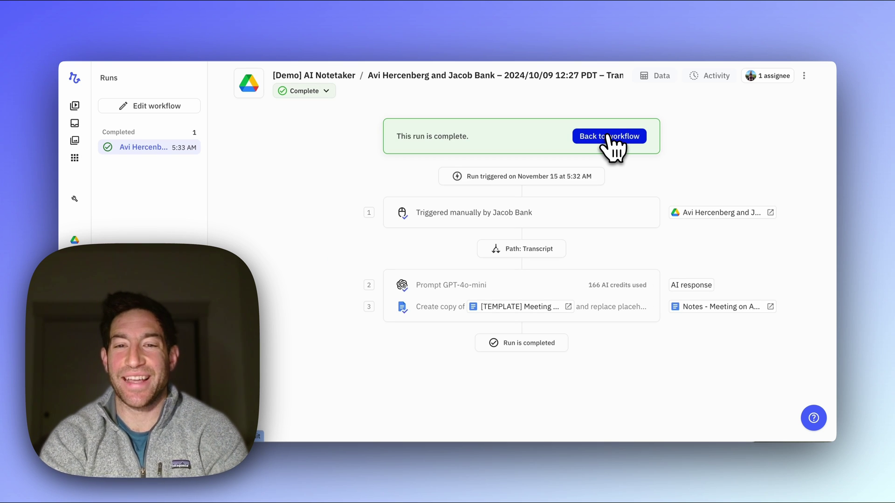
Open the generated Notes document and review its summary bullets
left_click(769, 307)
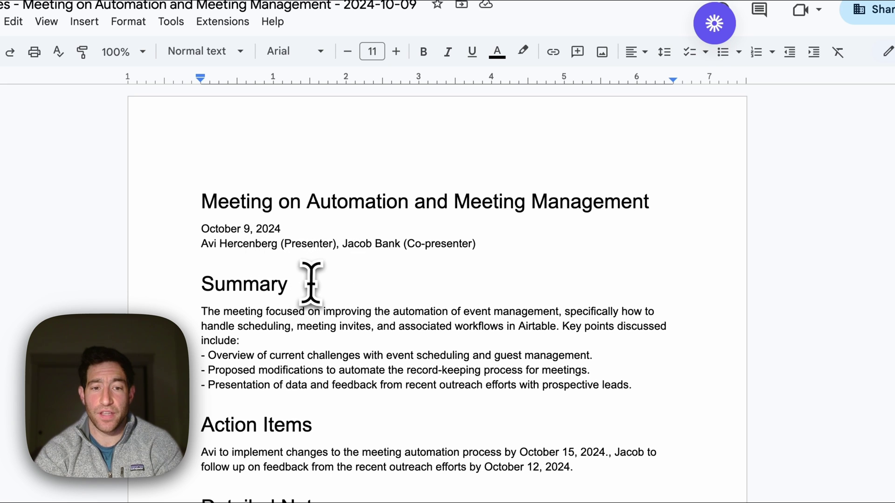
scroll(254, 277, "down", 1)
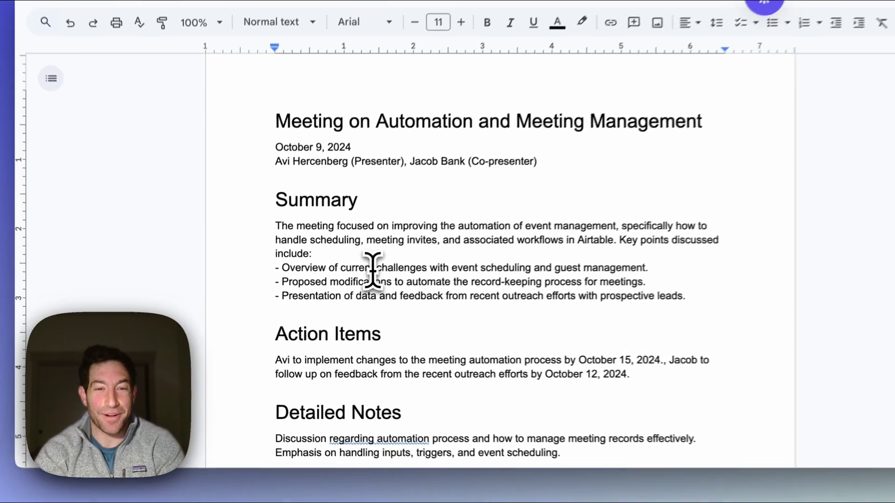
triple_click(321, 292)
triple_click(373, 279)
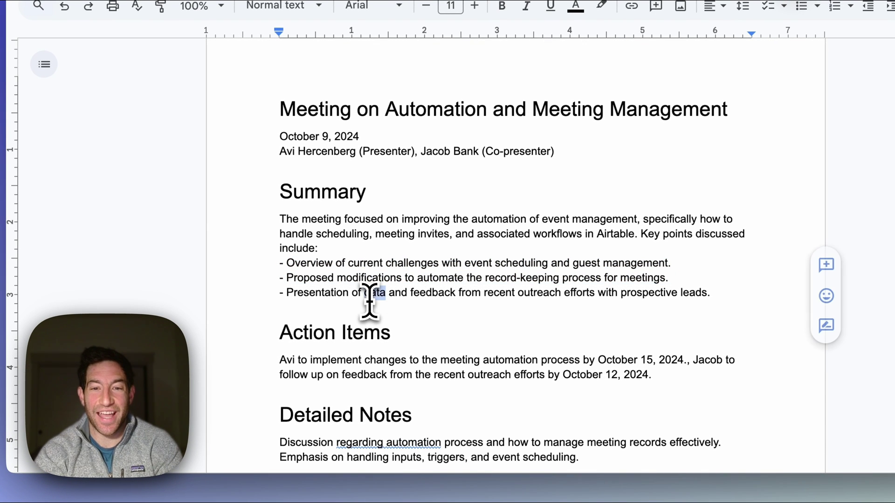
triple_click(370, 296)
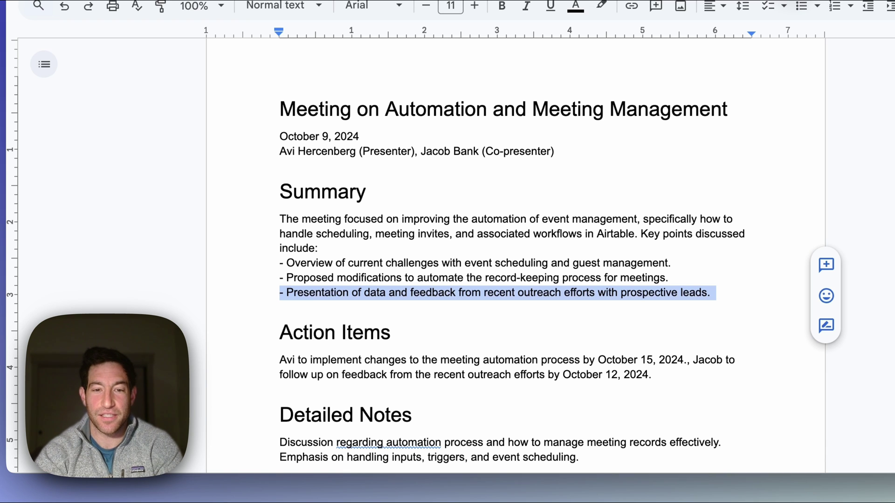
Review the Action Items section of the generated Notes document
scroll(369, 296, "down", 2)
double_click(355, 303)
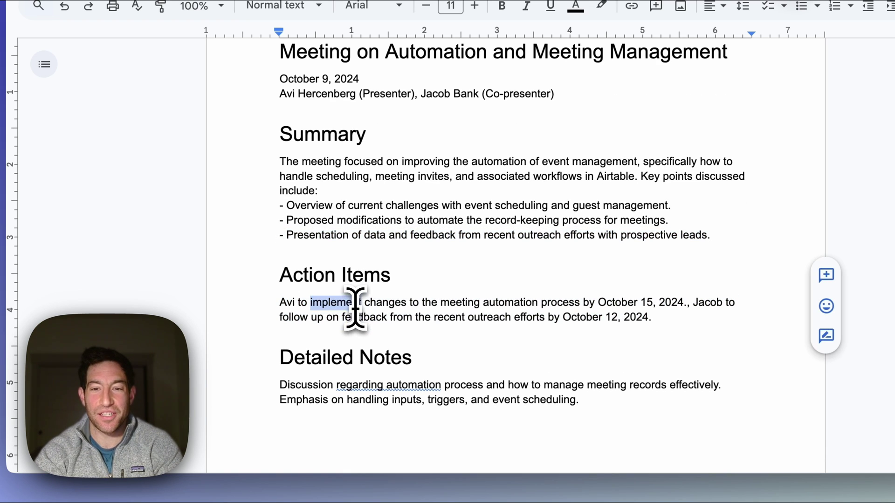
left_click(358, 321)
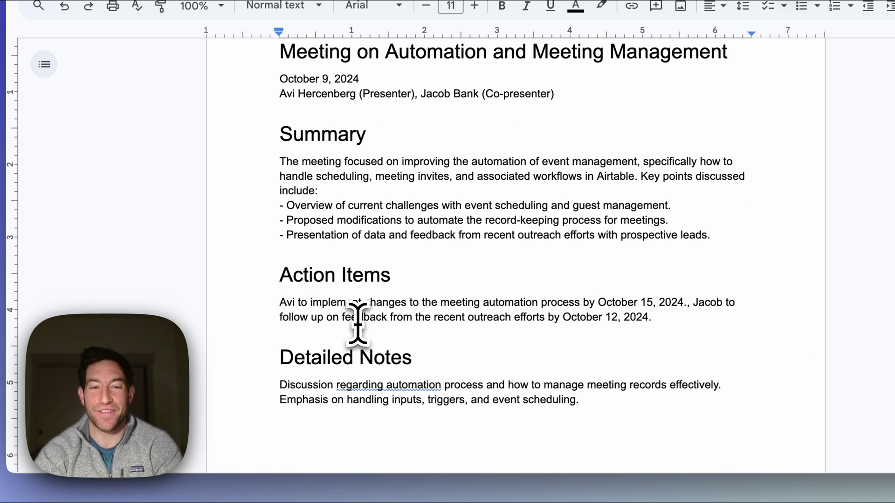
scroll(355, 324, "down", 6)
scroll(466, 280, "up", 2)
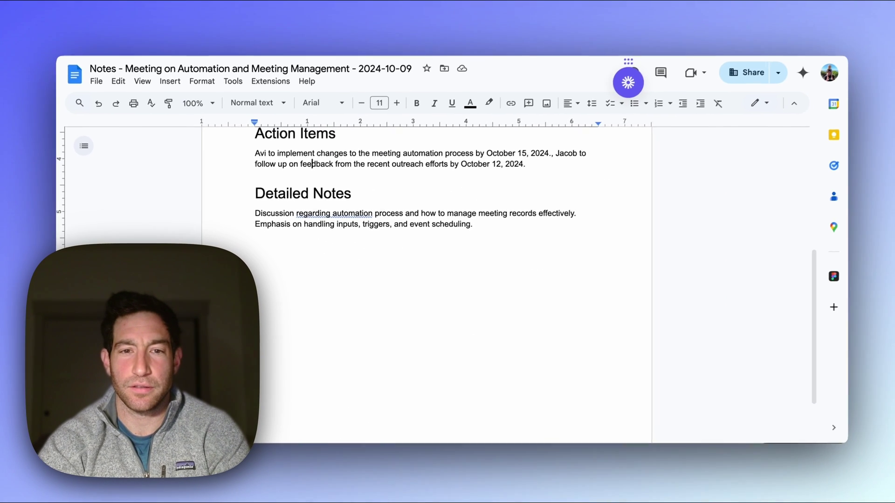
scroll(336, 228, "up", 1)
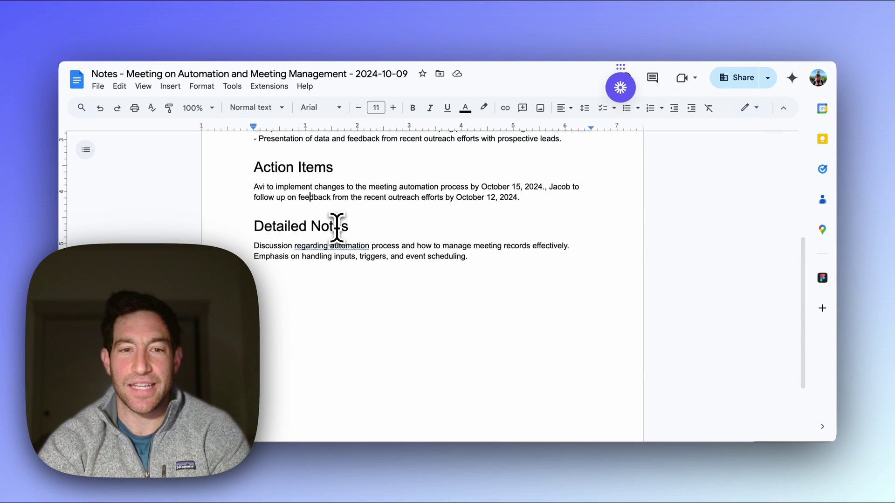
scroll(336, 228, "up", 2)
scroll(337, 227, "down", 5)
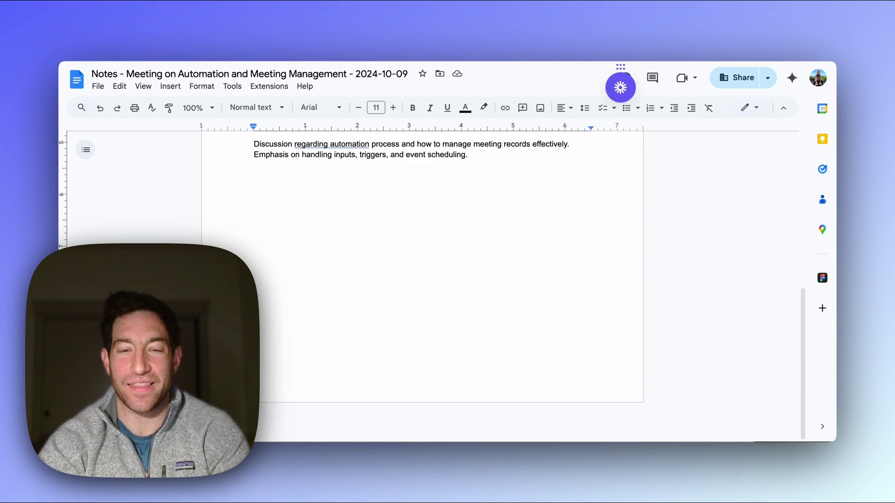
scroll(336, 227, "up", 5)
scroll(423, 285, "up", 4)
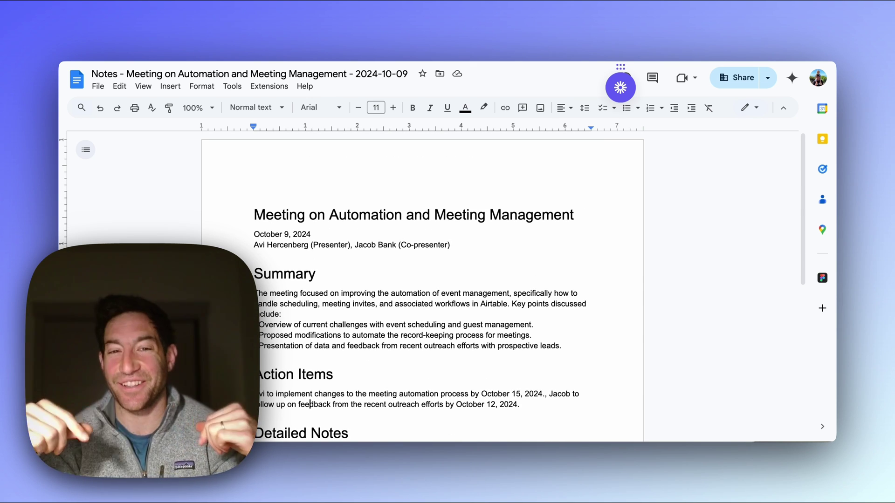
scroll(422, 285, "down", 2)
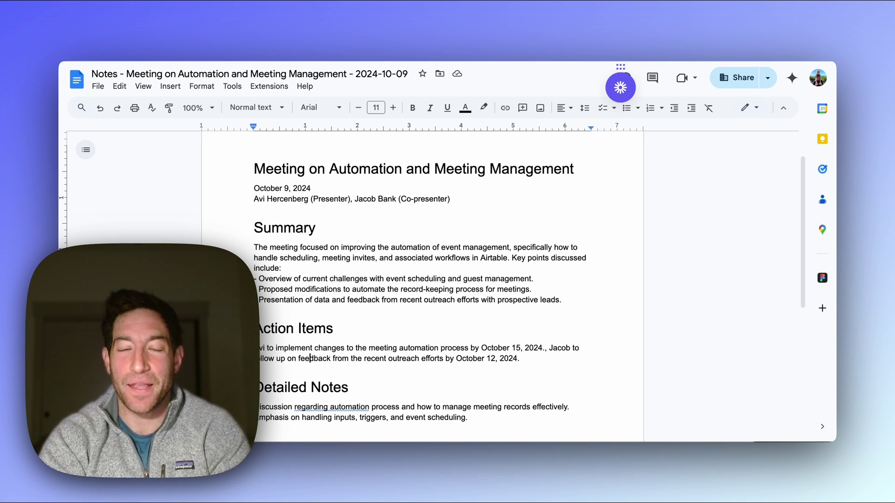
scroll(422, 285, "up", 2)
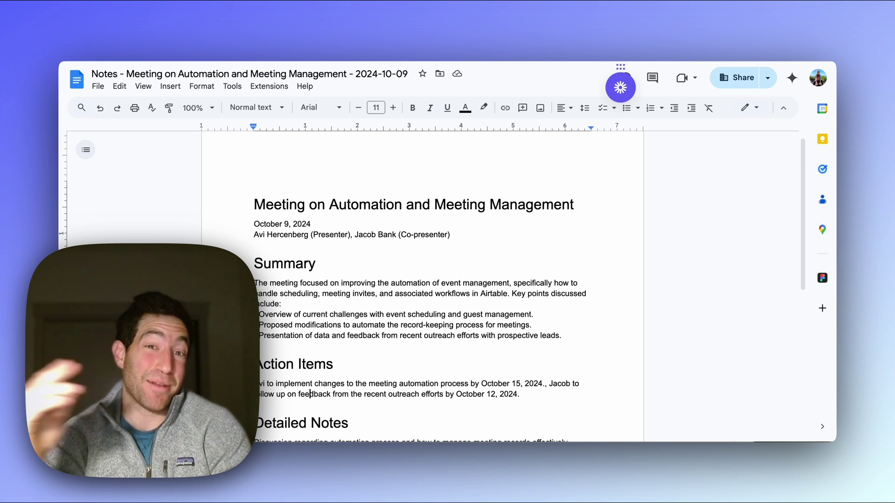